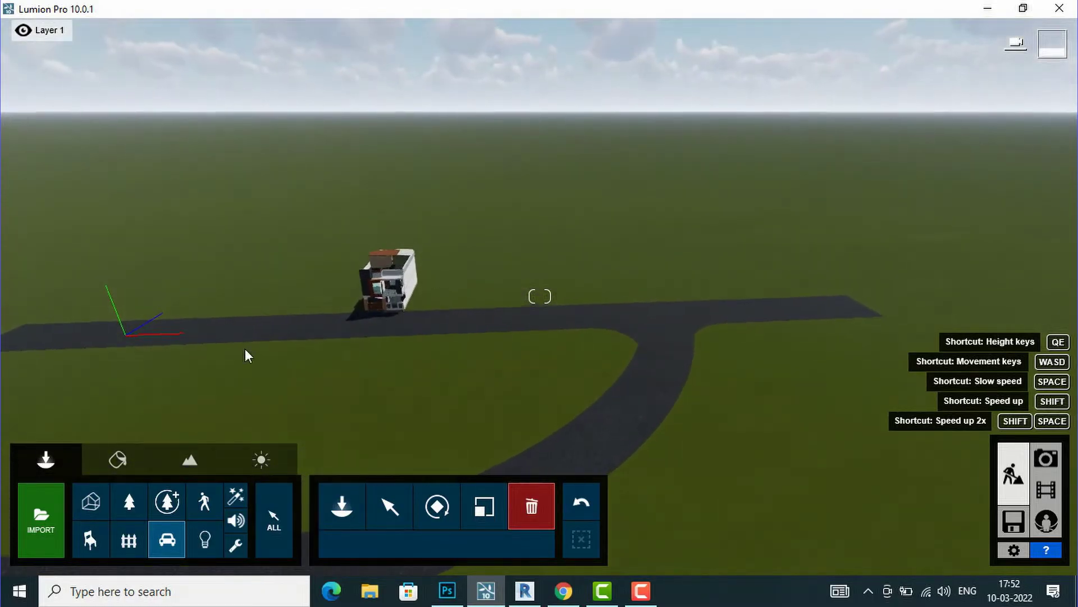
Place Car 013 from the Transport library on the road in front of the house, then adjust its position
{"action": "key", "text": "w"}
{"action": "key", "text": "w"}
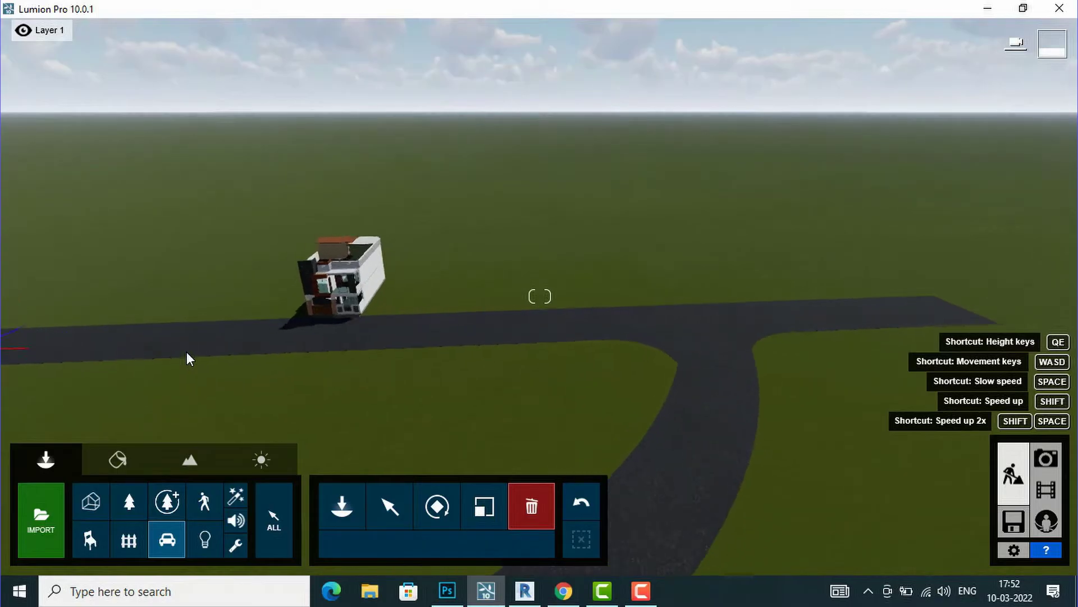
{"action": "left_click", "coordinate": [163, 540]}
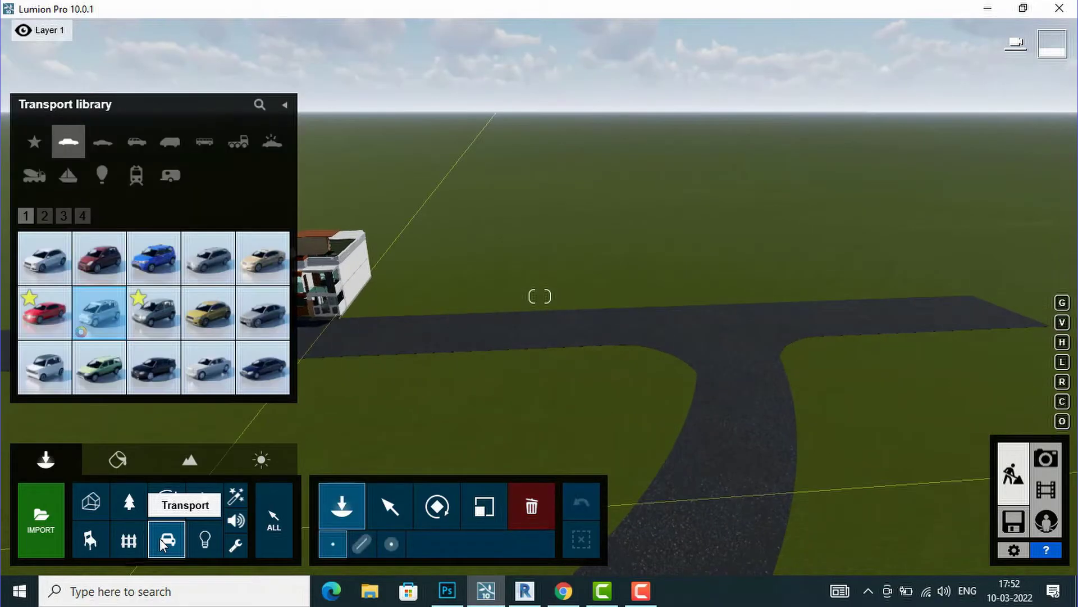
{"action": "left_click", "coordinate": [159, 371]}
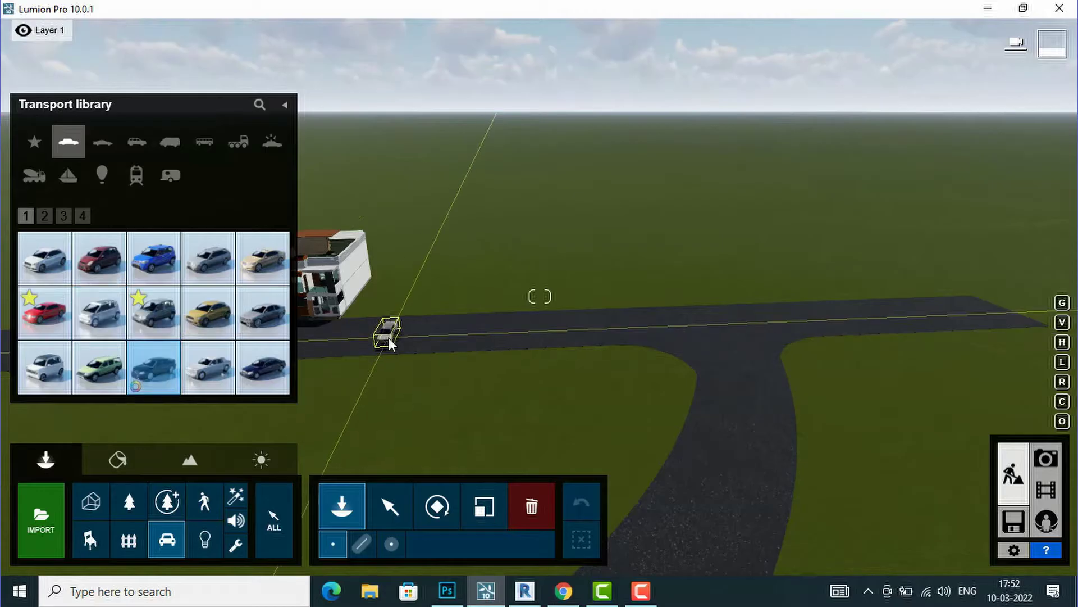
{"action": "left_click", "coordinate": [455, 336]}
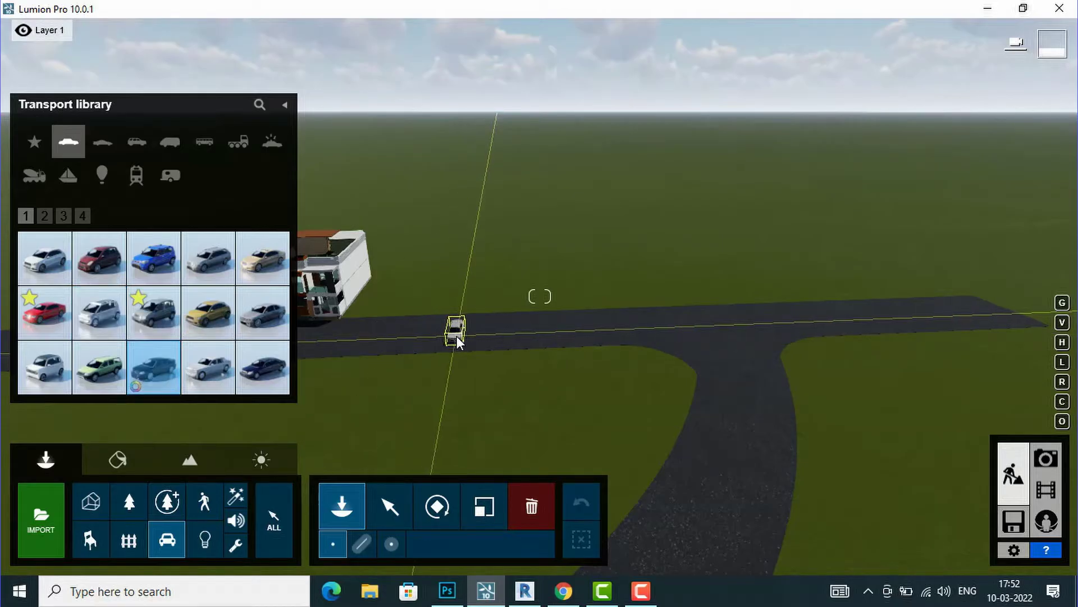
{"action": "key", "text": "d"}
{"action": "key", "text": "a"}
{"action": "key", "text": "a"}
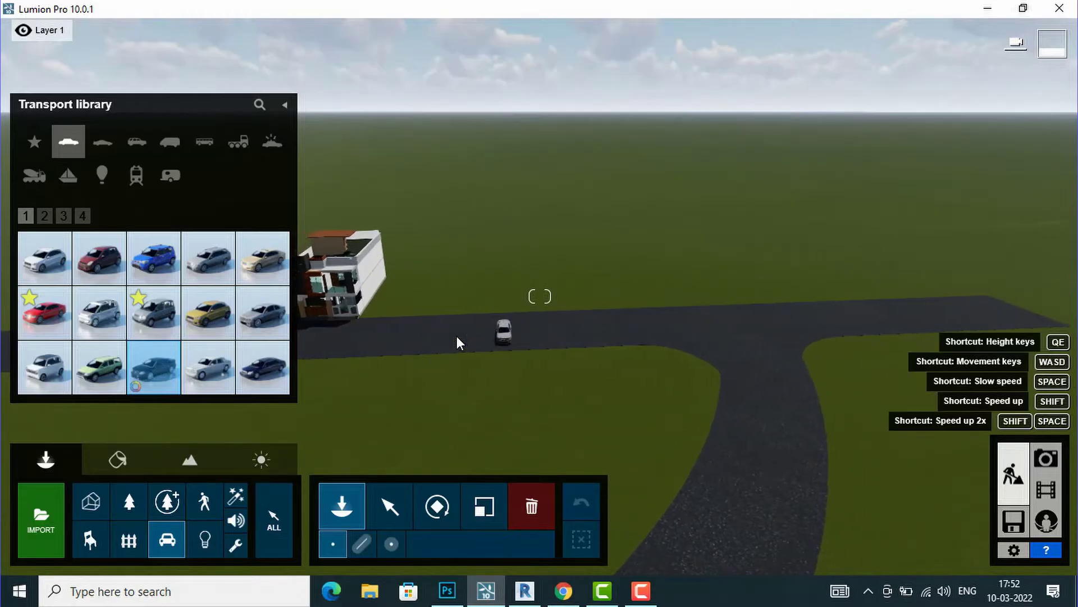
{"action": "key", "text": "a"}
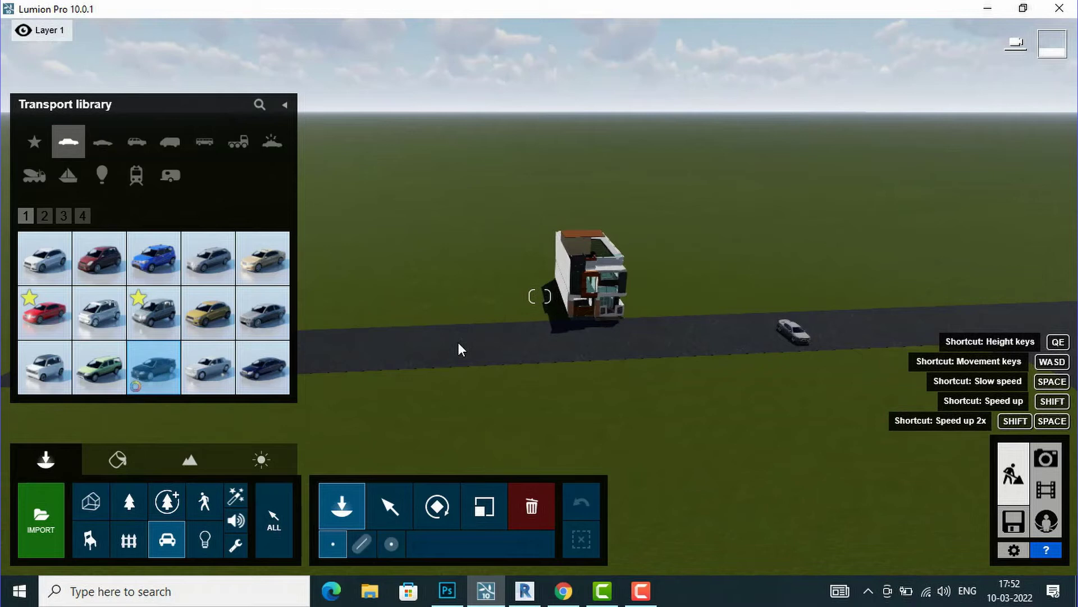
{"action": "left_click", "coordinate": [458, 342]}
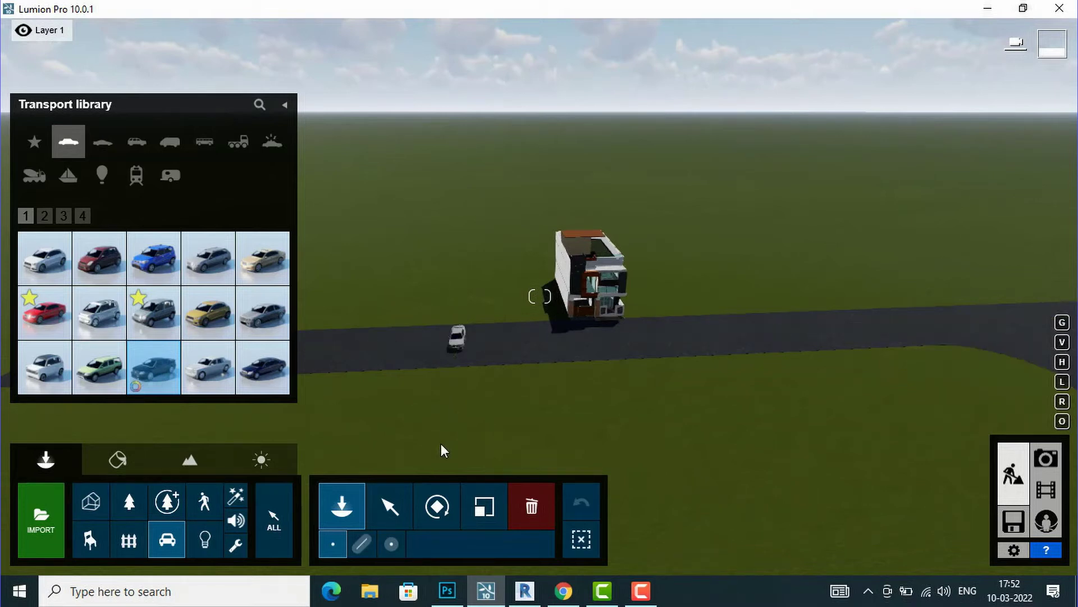
Rotate the car with the Orientation slider so it faces along the road
{"action": "left_click", "coordinate": [438, 505]}
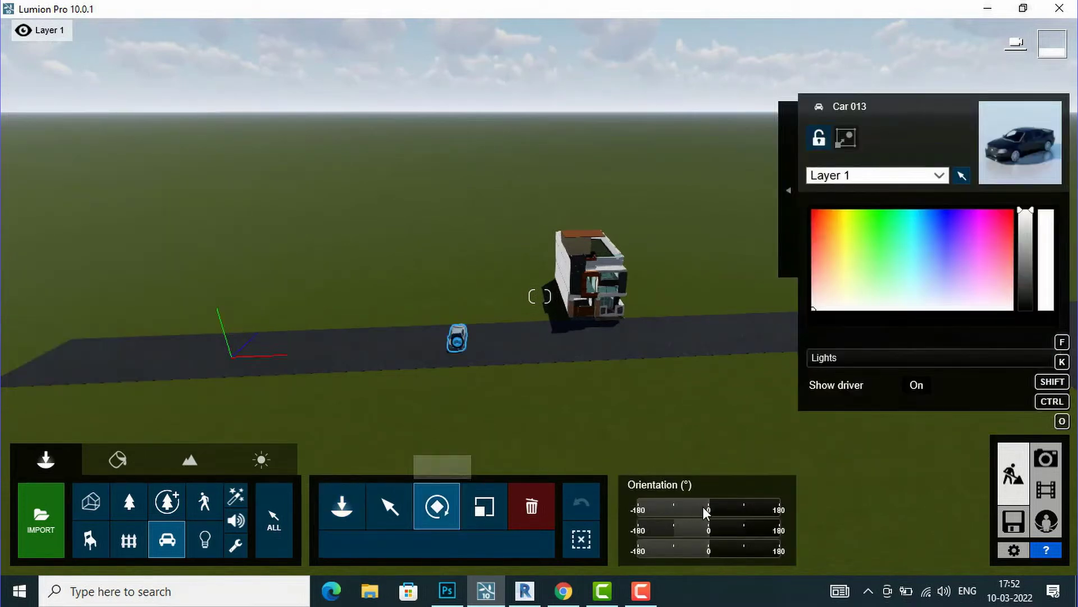
{"action": "left_click_drag", "start_coordinate": [704, 507], "coordinate": [737, 504]}
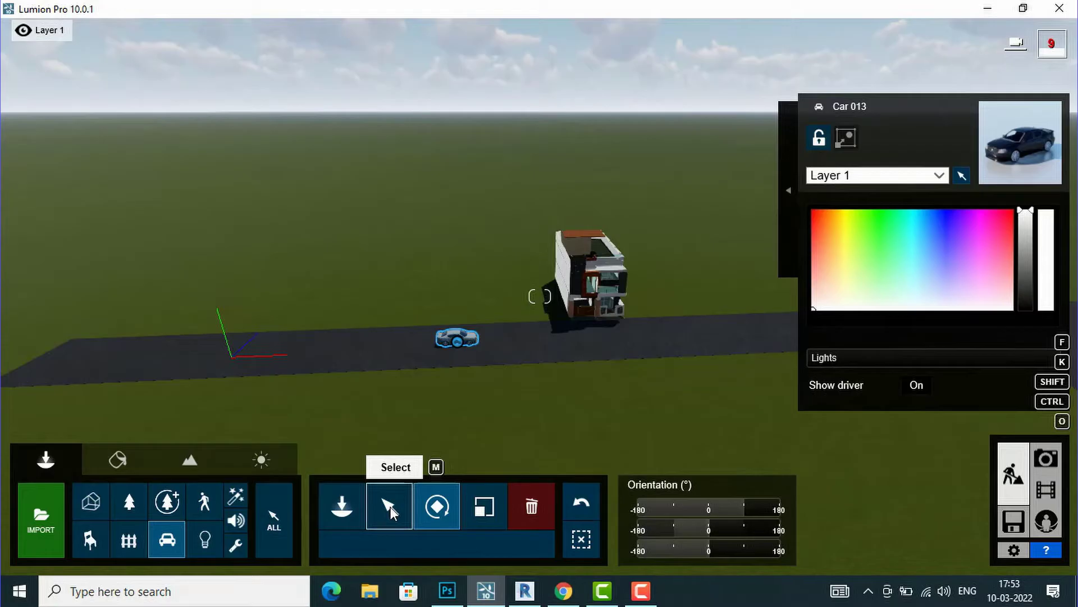
{"action": "left_click", "coordinate": [399, 495]}
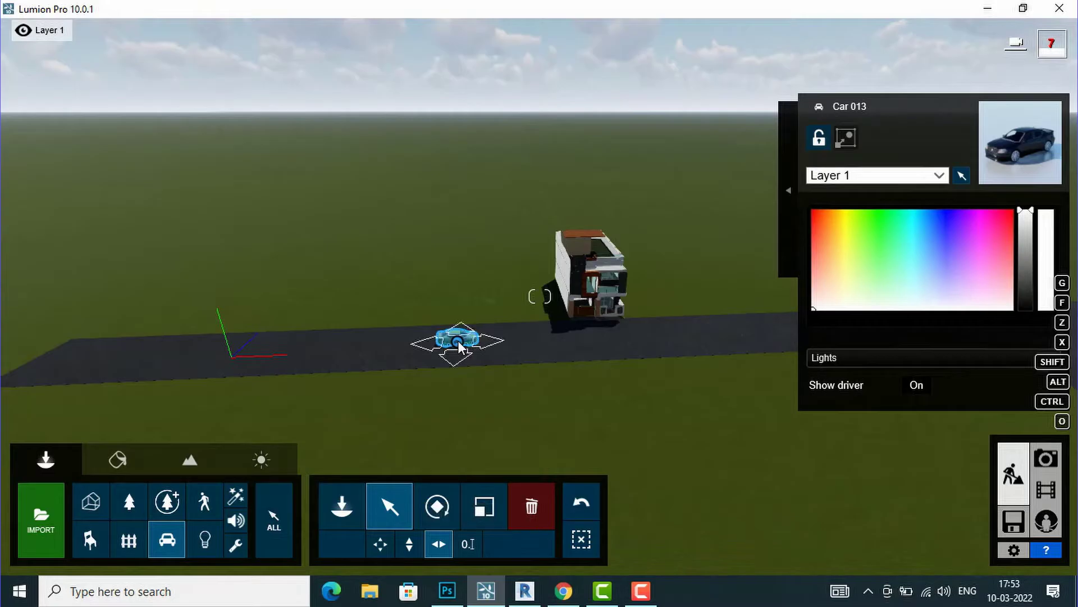
Alt-drag two copies of the car along the road, colouring one yellow and one red
{"action": "left_click_drag", "start_coordinate": [457, 340], "coordinate": [524, 342], "text": "alt"}
{"action": "left_click", "coordinate": [840, 225]}
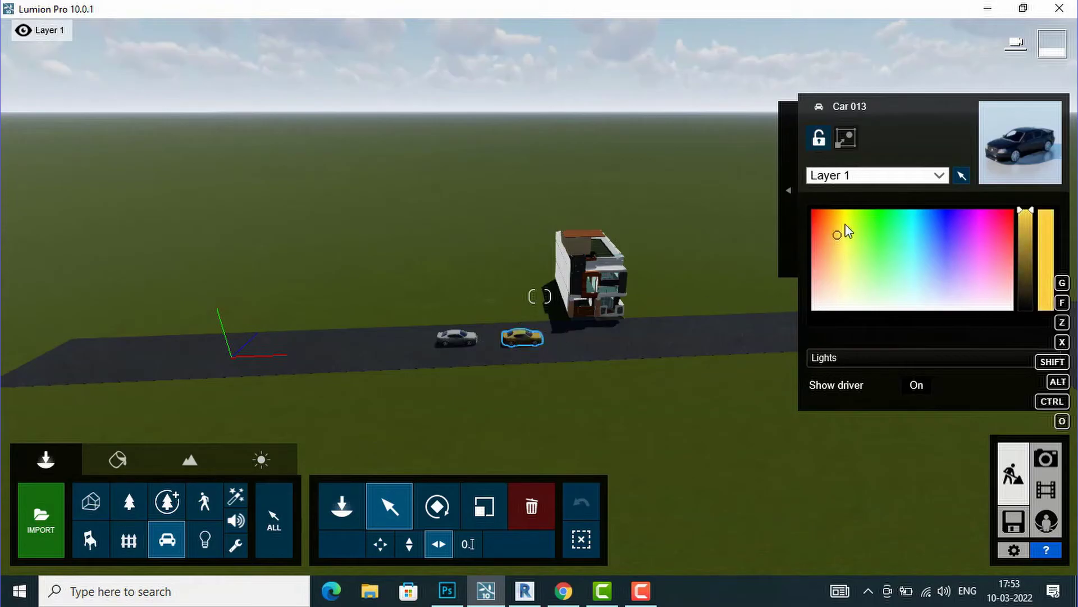
{"action": "left_click", "coordinate": [518, 343]}
{"action": "left_click_drag", "start_coordinate": [525, 339], "coordinate": [596, 344], "text": "alt"}
{"action": "left_click_drag", "start_coordinate": [820, 254], "coordinate": [815, 218]}
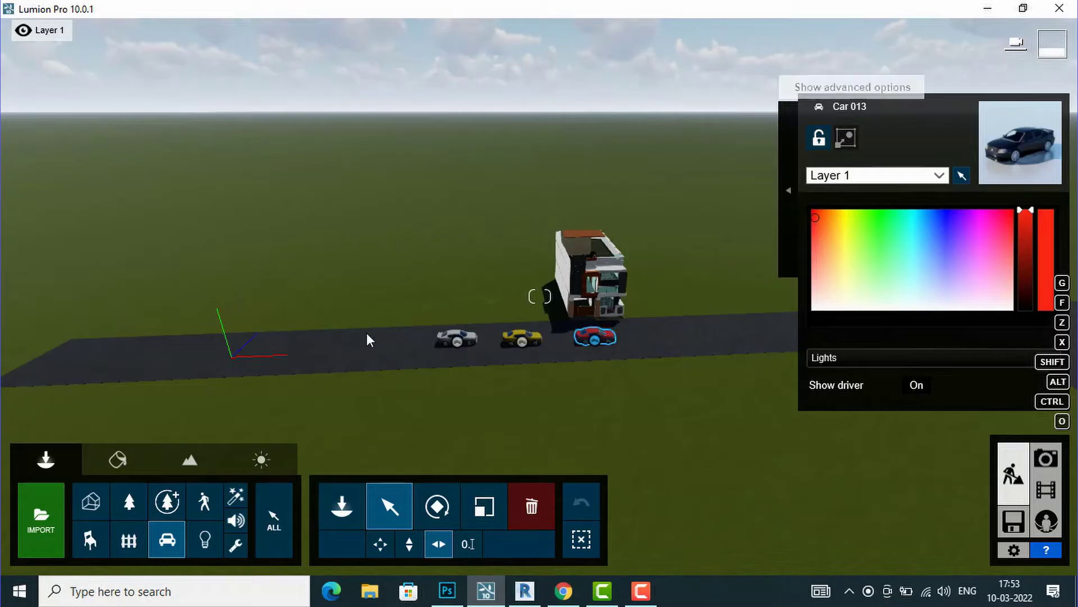
{"action": "key", "text": "s"}
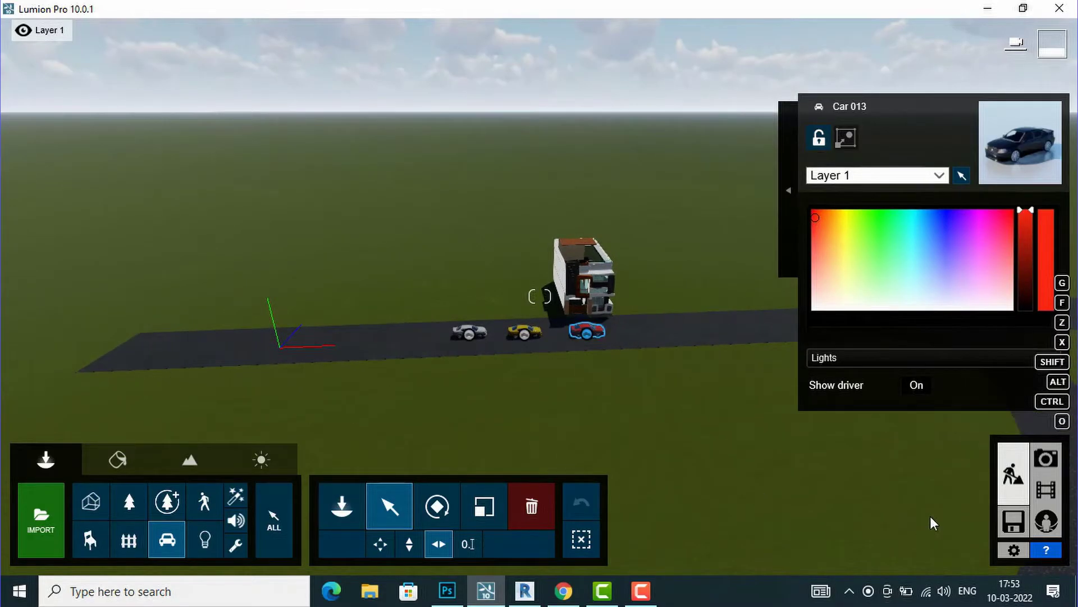
In Movie mode, record a 10-second clip with three camera keyframes flying toward the house
{"action": "left_click", "coordinate": [1046, 492]}
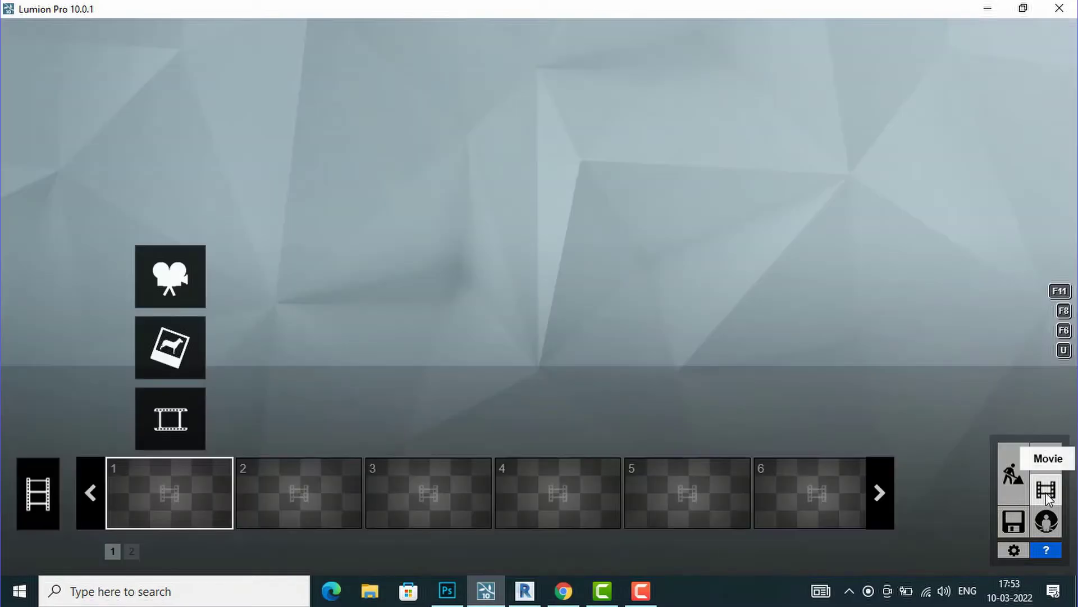
{"action": "left_click", "coordinate": [174, 277]}
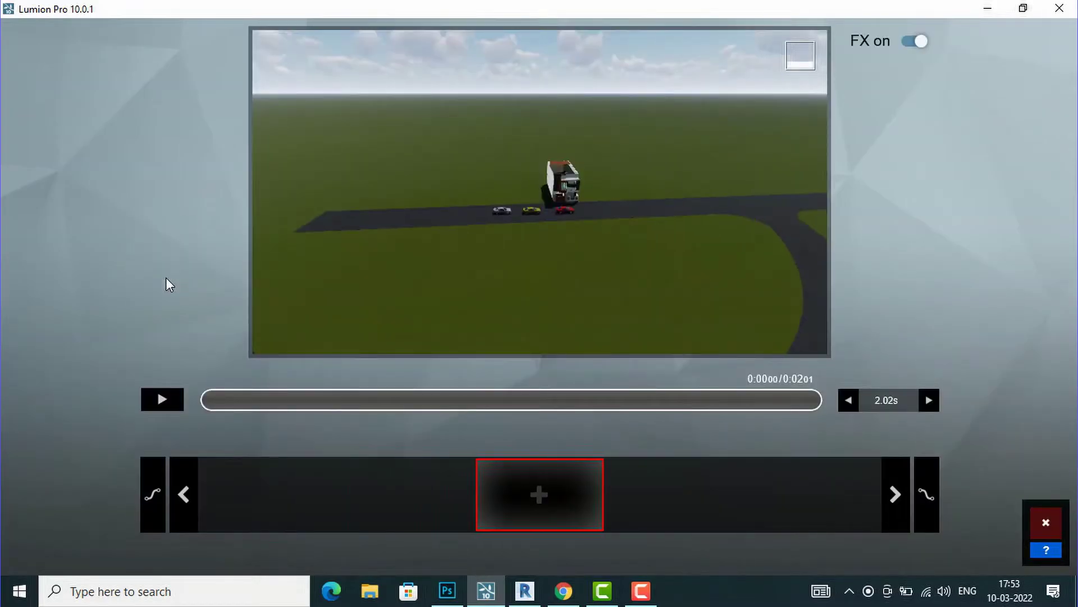
{"action": "left_click", "coordinate": [535, 492]}
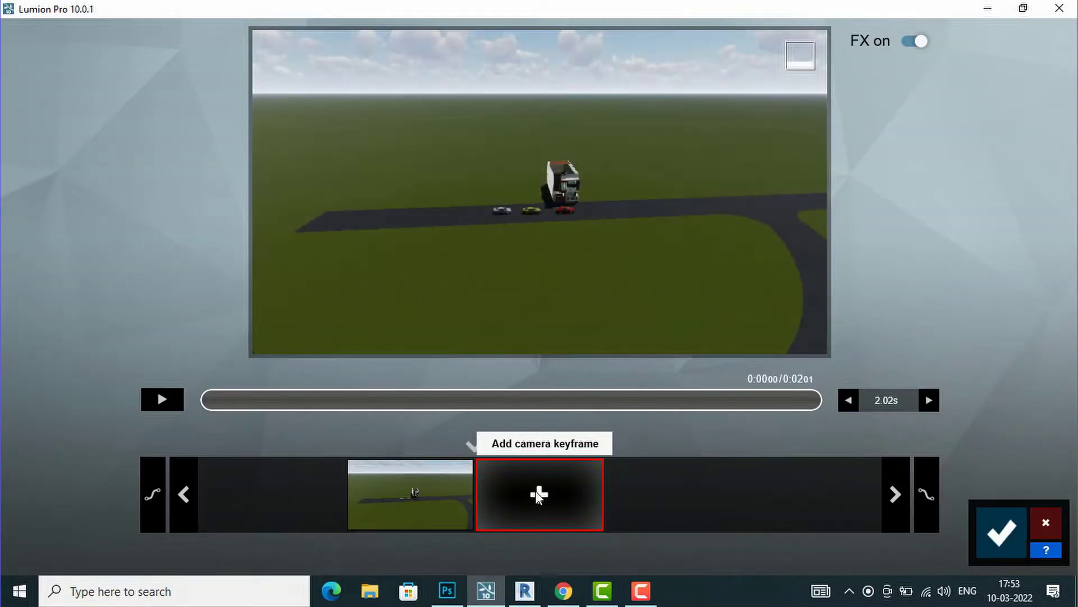
{"action": "key", "text": "w"}
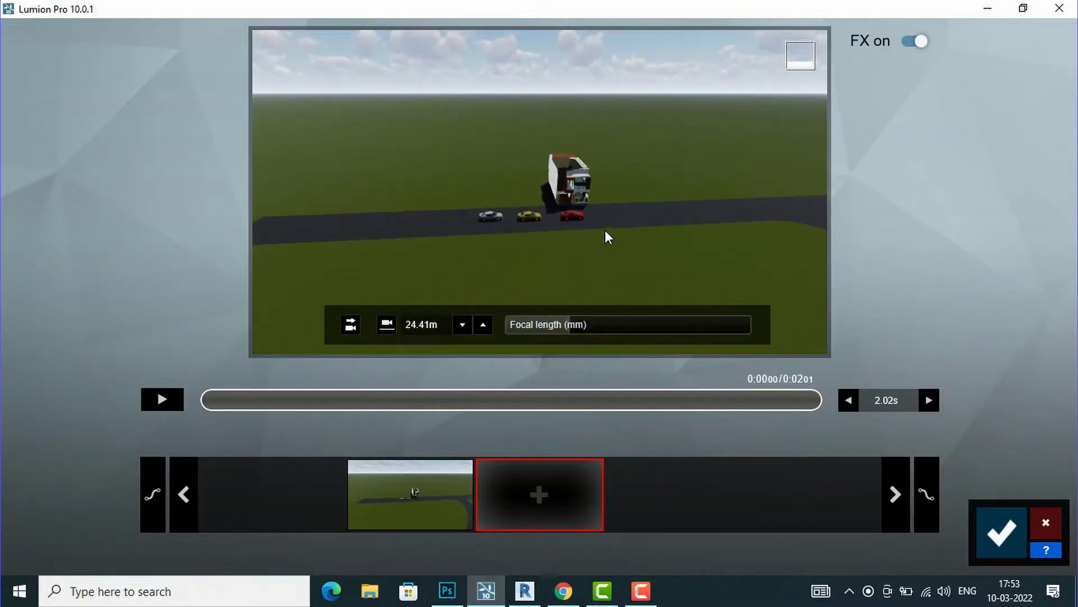
{"action": "right_click_drag", "start_coordinate": [587, 244], "coordinate": [581, 239]}
{"action": "left_click", "coordinate": [542, 492]}
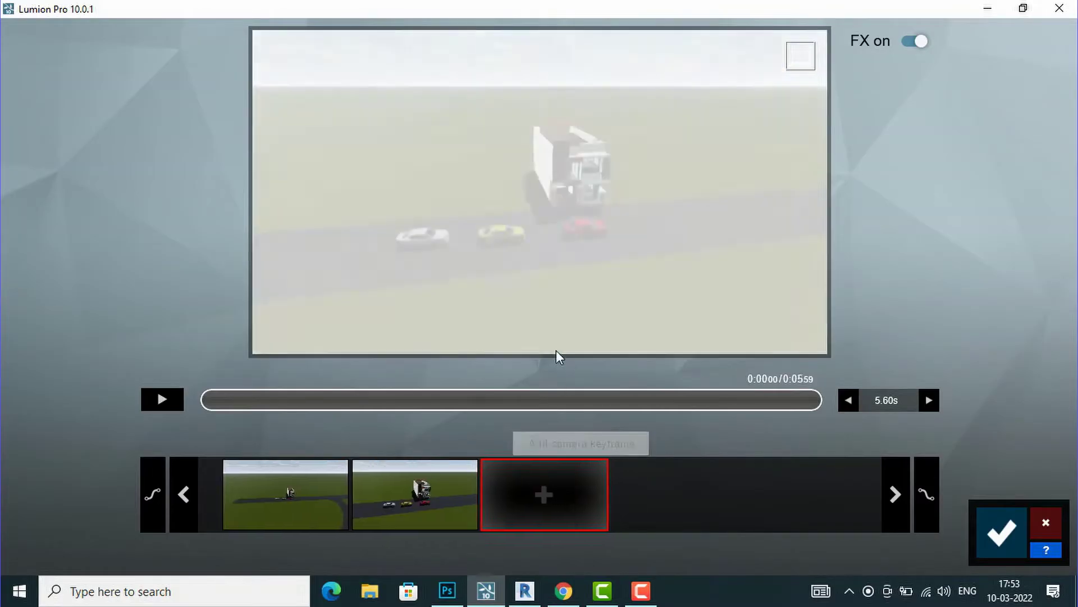
{"action": "right_click_drag", "start_coordinate": [508, 264], "coordinate": [542, 255]}
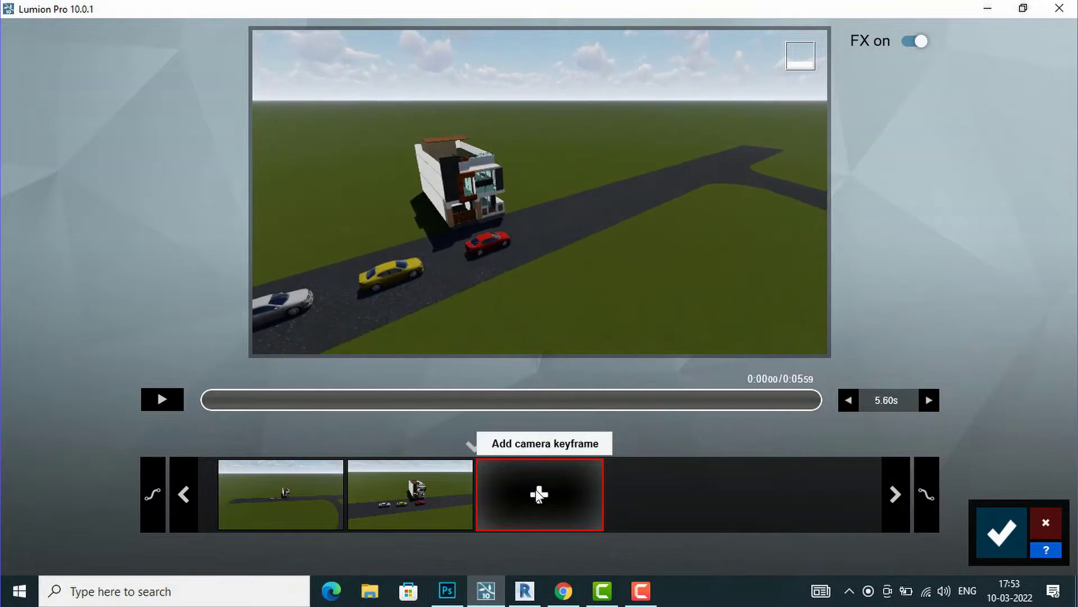
{"action": "left_click", "coordinate": [538, 494]}
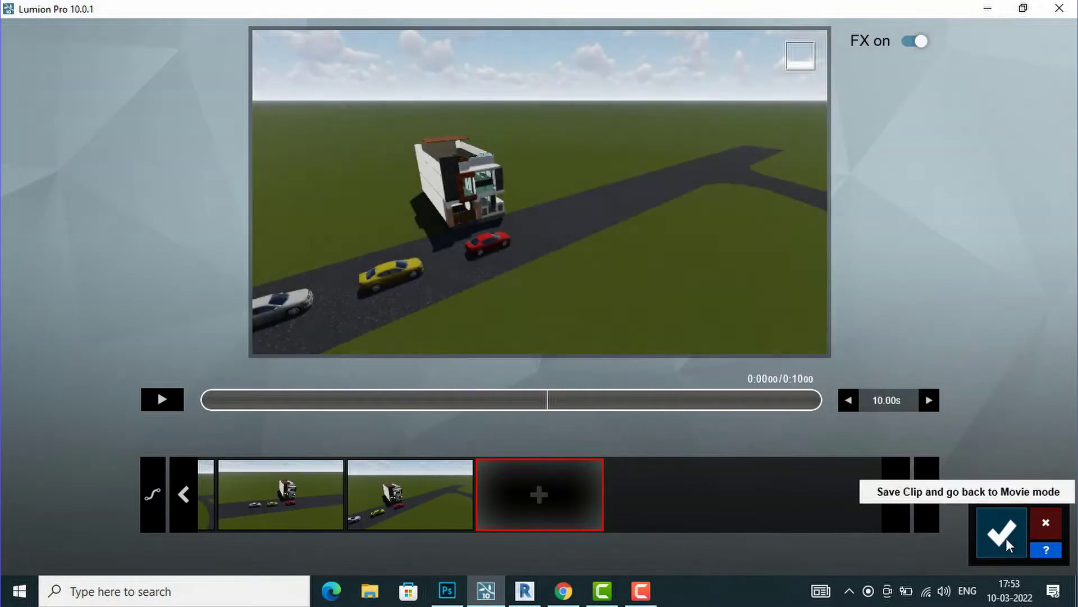
Save the recorded shot as clip 1 and play then pause its preview
{"action": "left_click", "coordinate": [1005, 534]}
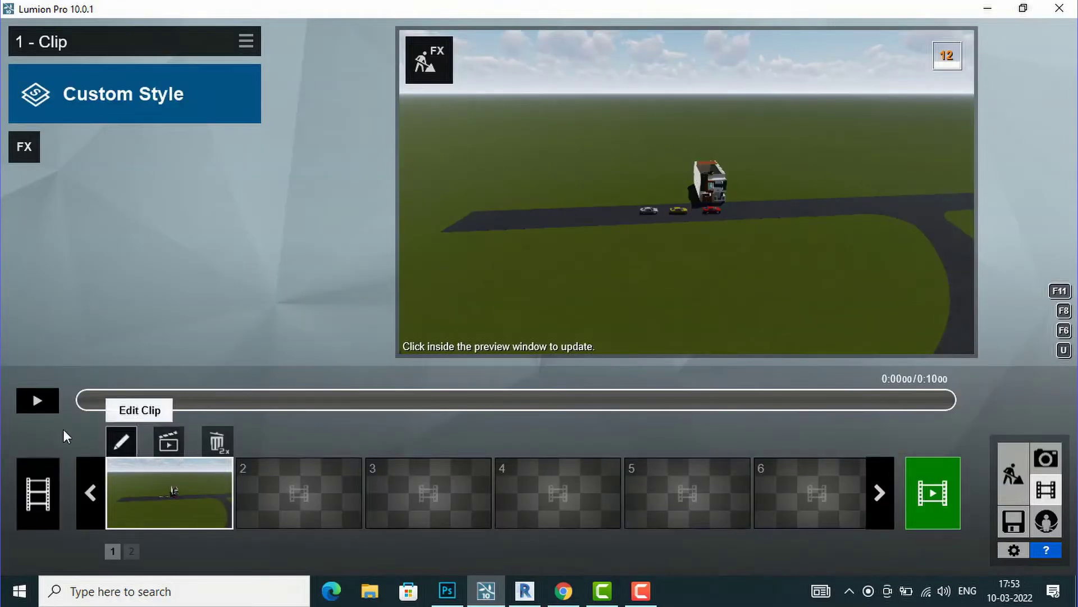
{"action": "left_click", "coordinate": [51, 404]}
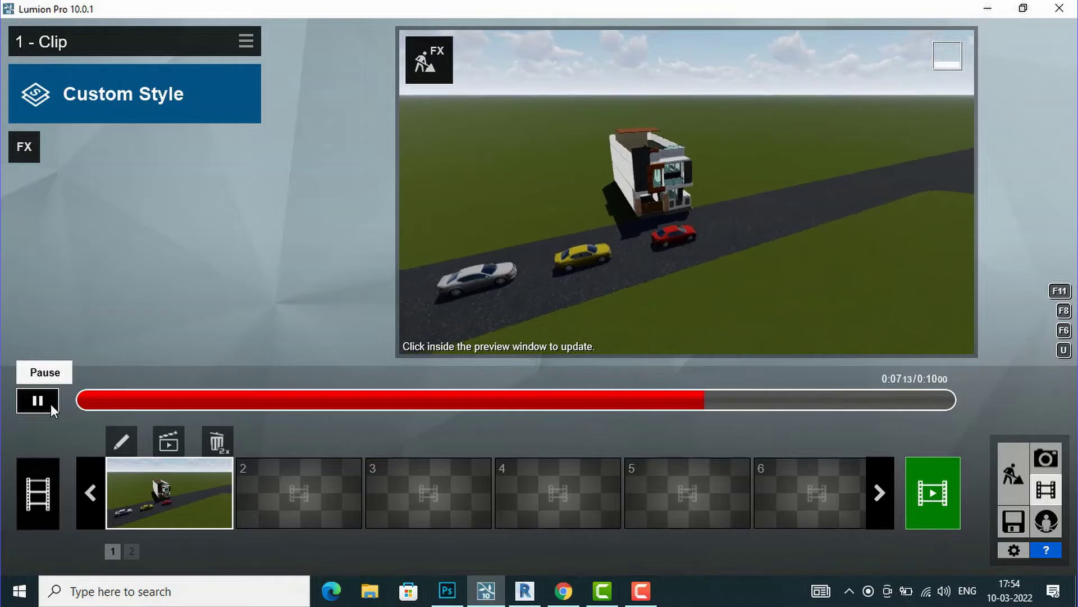
{"action": "left_click", "coordinate": [51, 403]}
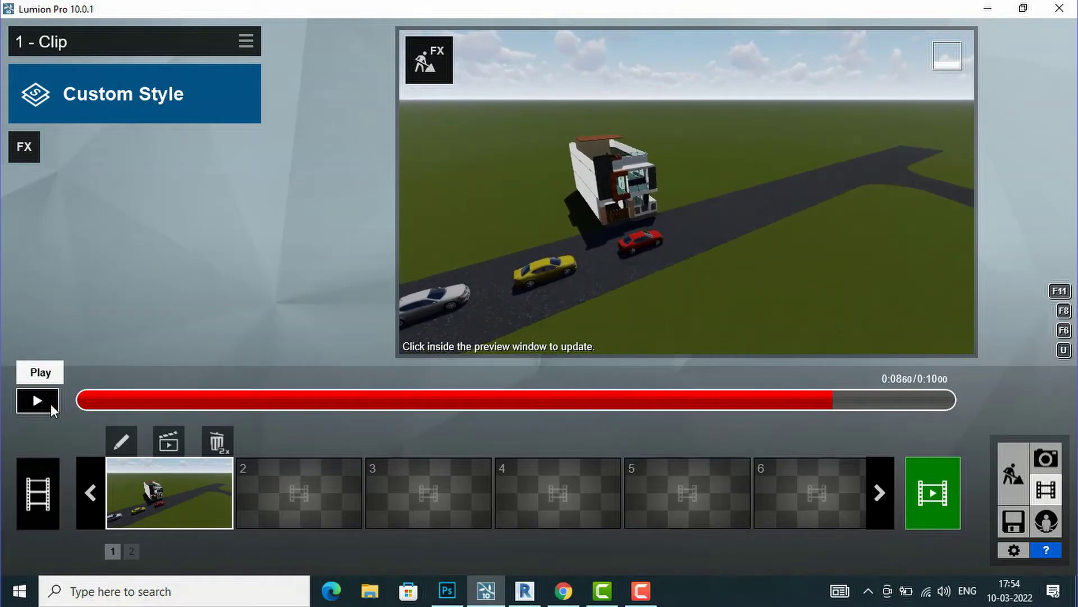
{"action": "left_click", "coordinate": [25, 148]}
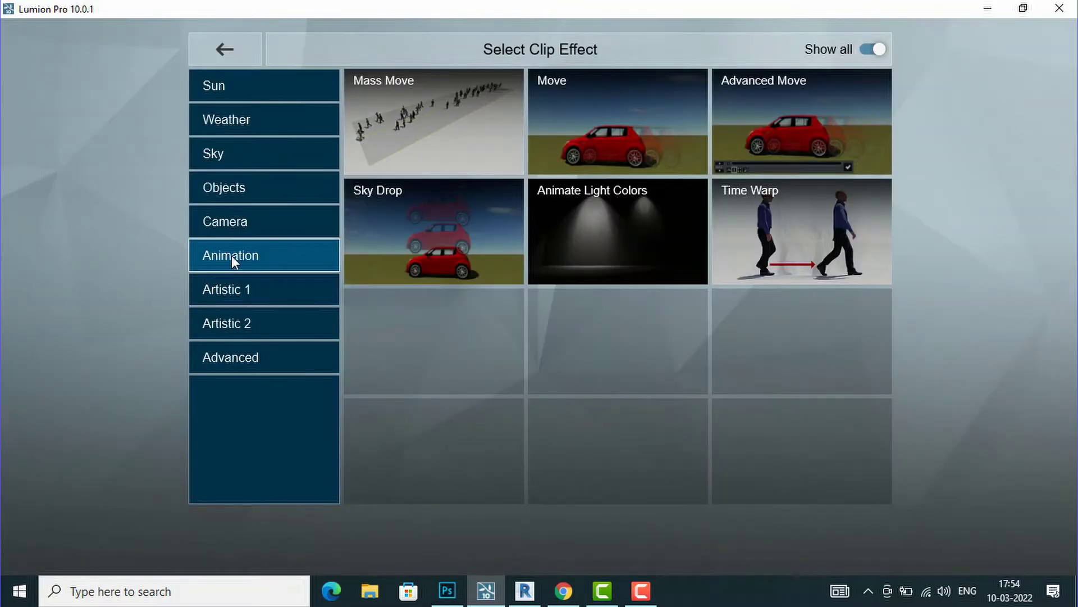
Apply the Animation > Mass Move effect to clip 1 and open its path editor
{"action": "left_click", "coordinate": [397, 122]}
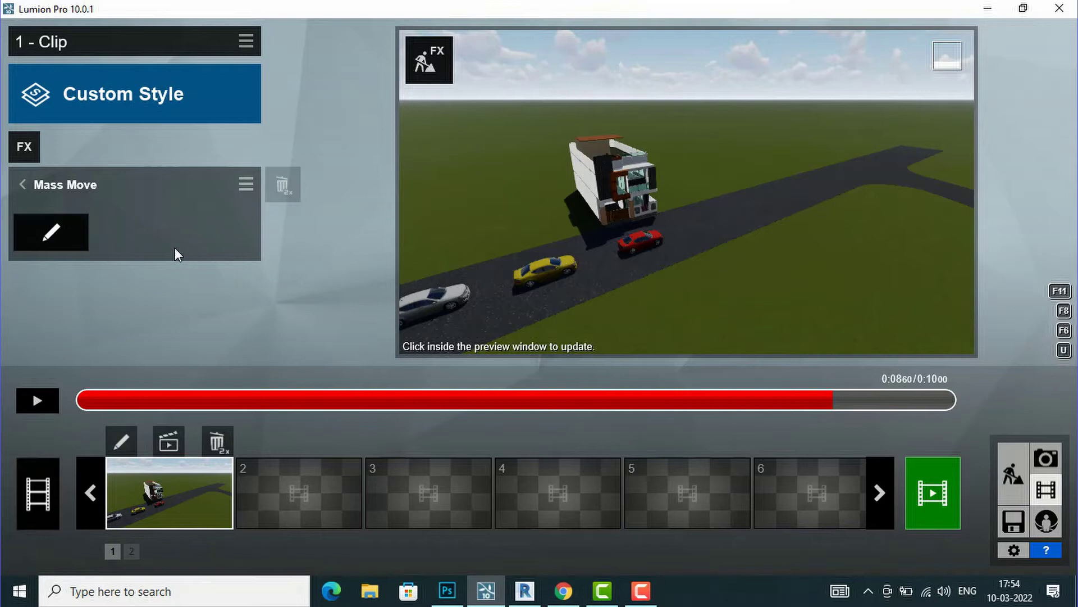
{"action": "left_click", "coordinate": [50, 233]}
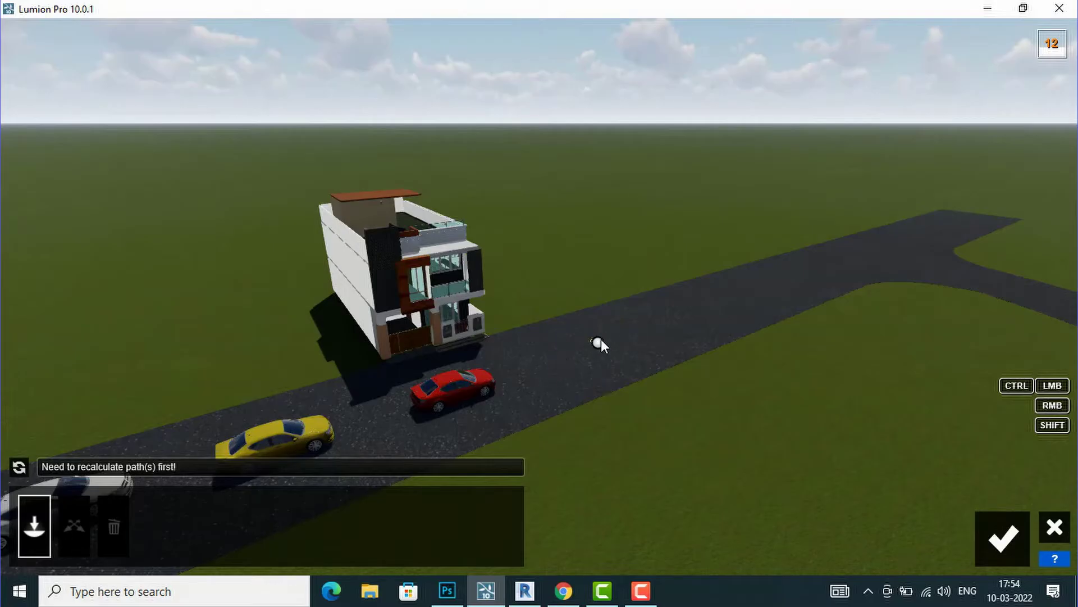
Draw a Mass Move path along the road from behind the cars to the junction
{"action": "right_click_drag", "start_coordinate": [672, 338], "coordinate": [604, 329]}
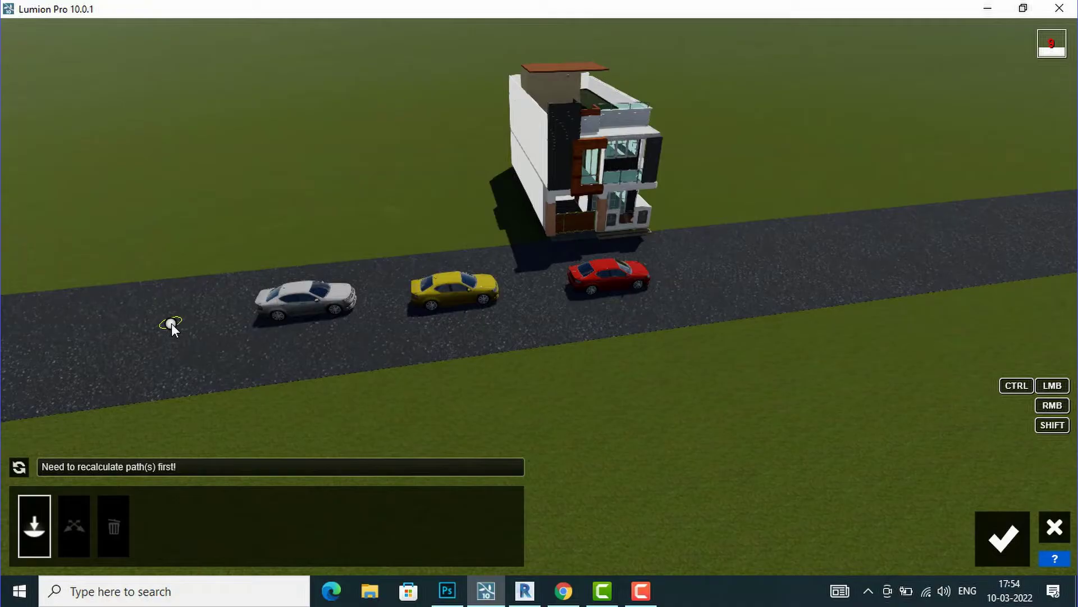
{"action": "left_click", "coordinate": [171, 322]}
{"action": "left_click", "coordinate": [409, 292]}
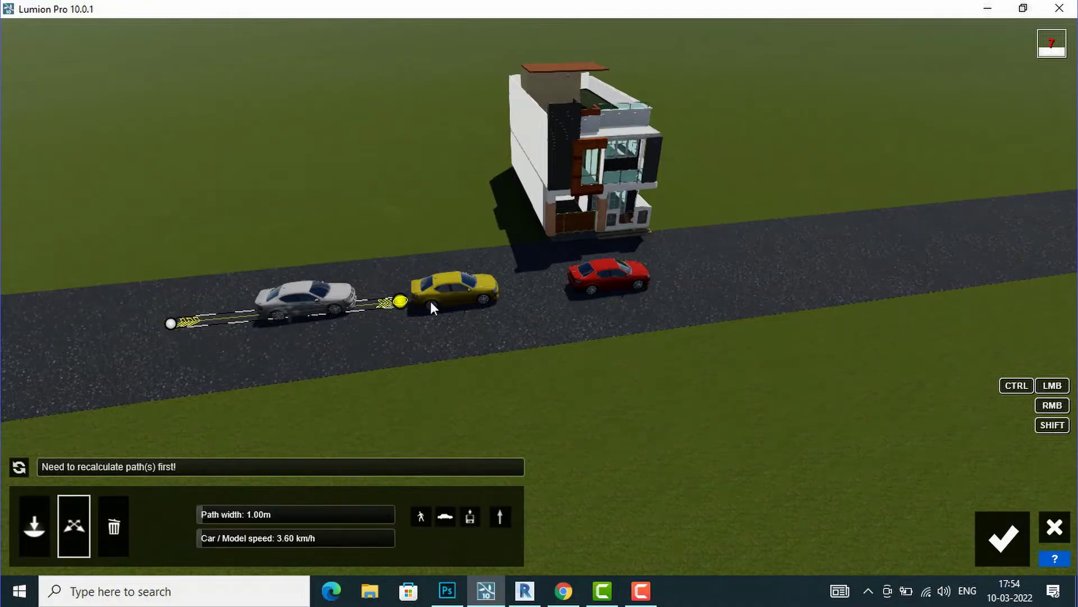
{"action": "scroll", "coordinate": [408, 290], "scroll_direction": "down", "scroll_amount": 5}
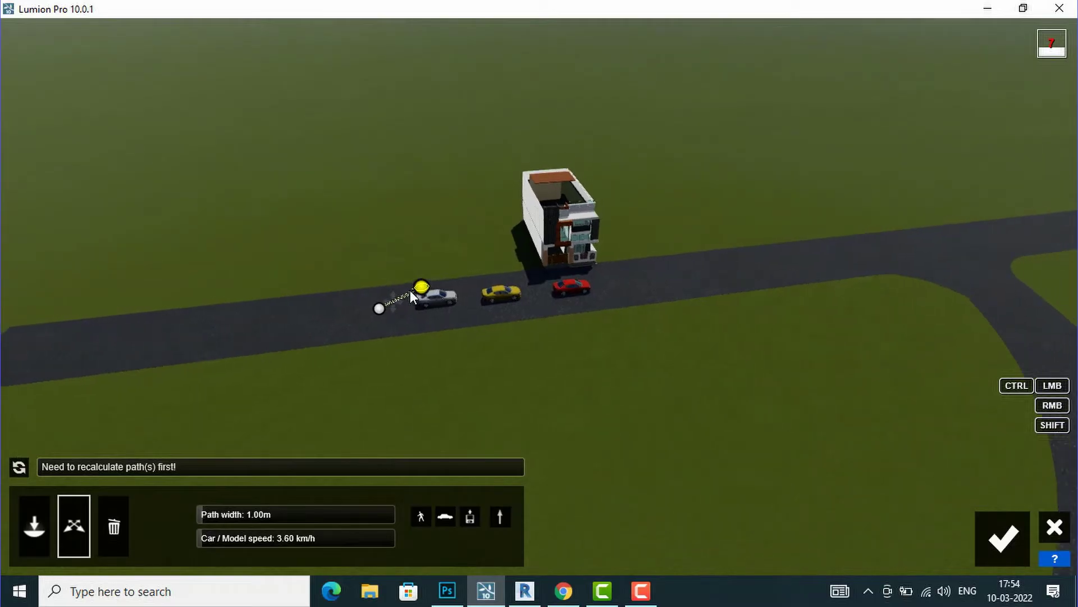
{"action": "left_click", "coordinate": [955, 229]}
{"action": "left_click_drag", "start_coordinate": [983, 247], "coordinate": [1058, 229]}
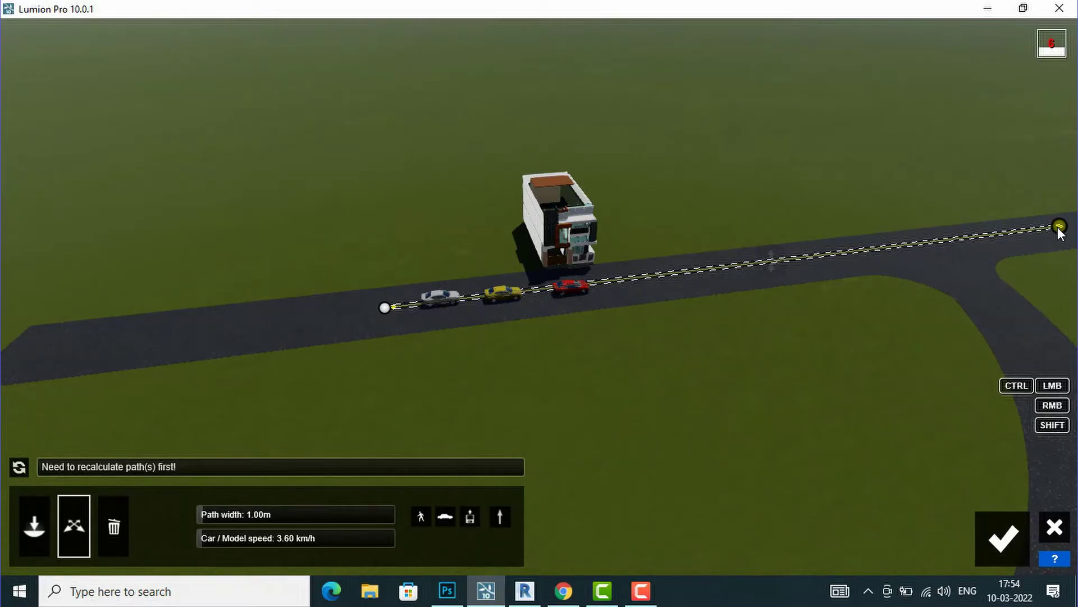
{"action": "mouse_move", "coordinate": [1060, 231]}
{"action": "left_mouse_down"}
{"action": "mouse_move", "coordinate": [1009, 272]}
{"action": "mouse_move", "coordinate": [1046, 233]}
{"action": "left_mouse_up"}
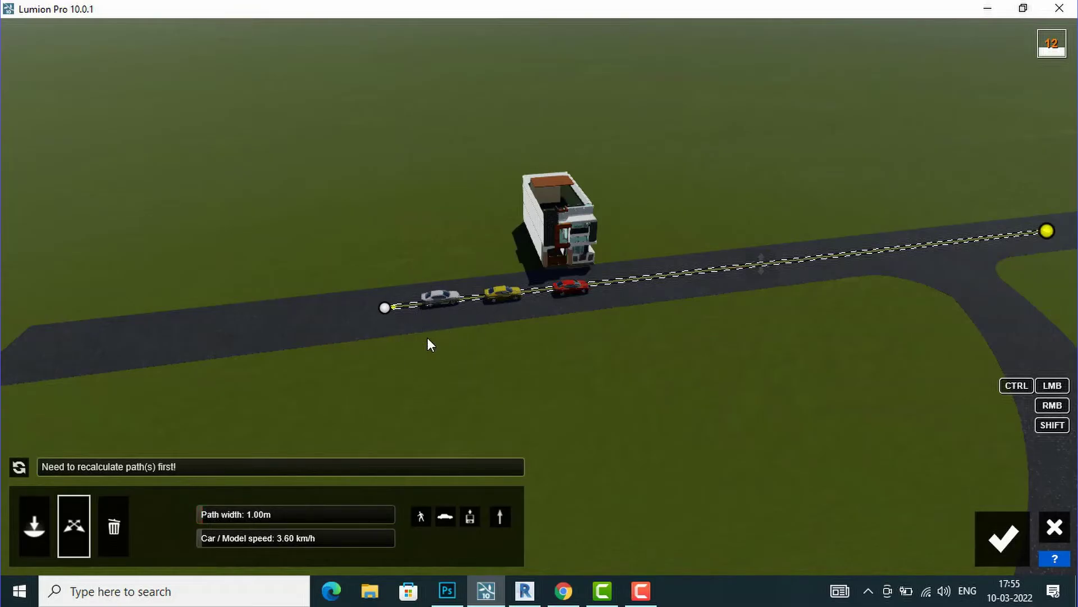
Set Path width to 6.58 m and Car speed to 30.52 km/h, then confirm
{"action": "left_click_drag", "start_coordinate": [213, 514], "coordinate": [260, 517]}
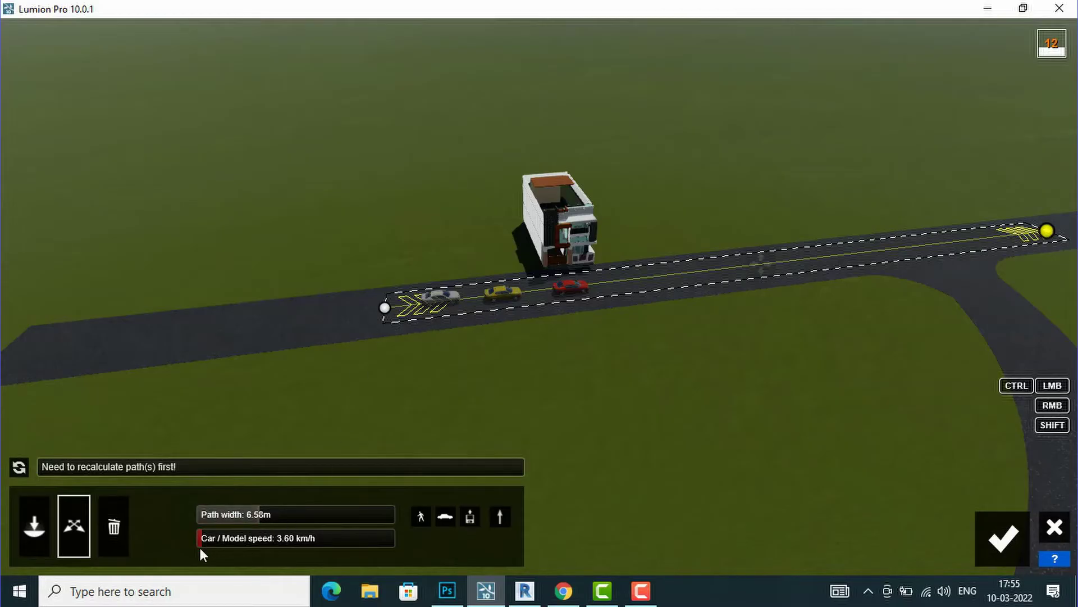
{"action": "left_click_drag", "start_coordinate": [208, 540], "coordinate": [241, 542]}
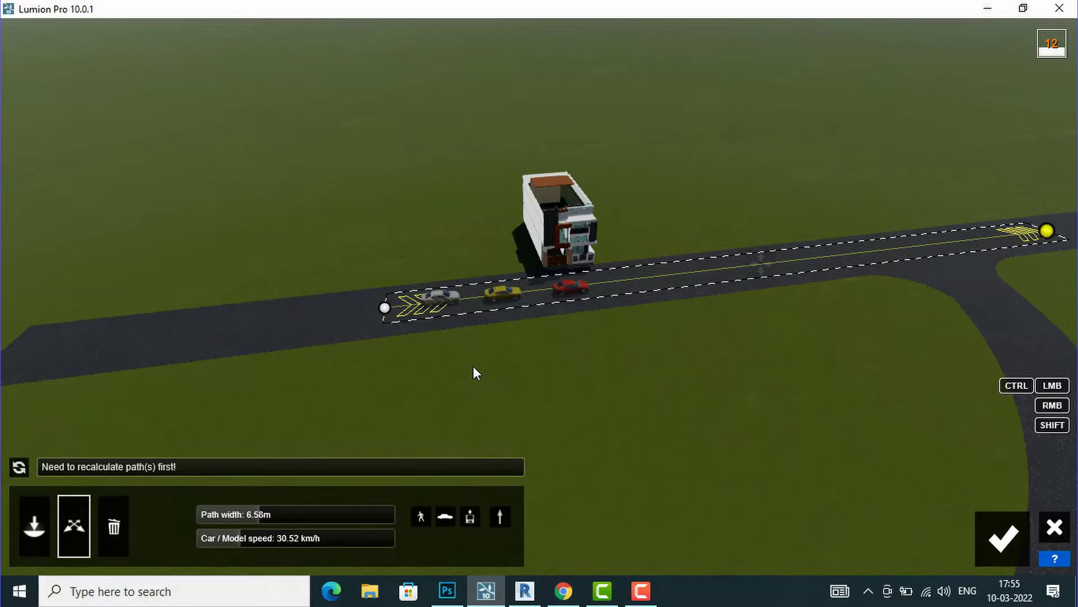
{"action": "left_click", "coordinate": [1003, 541]}
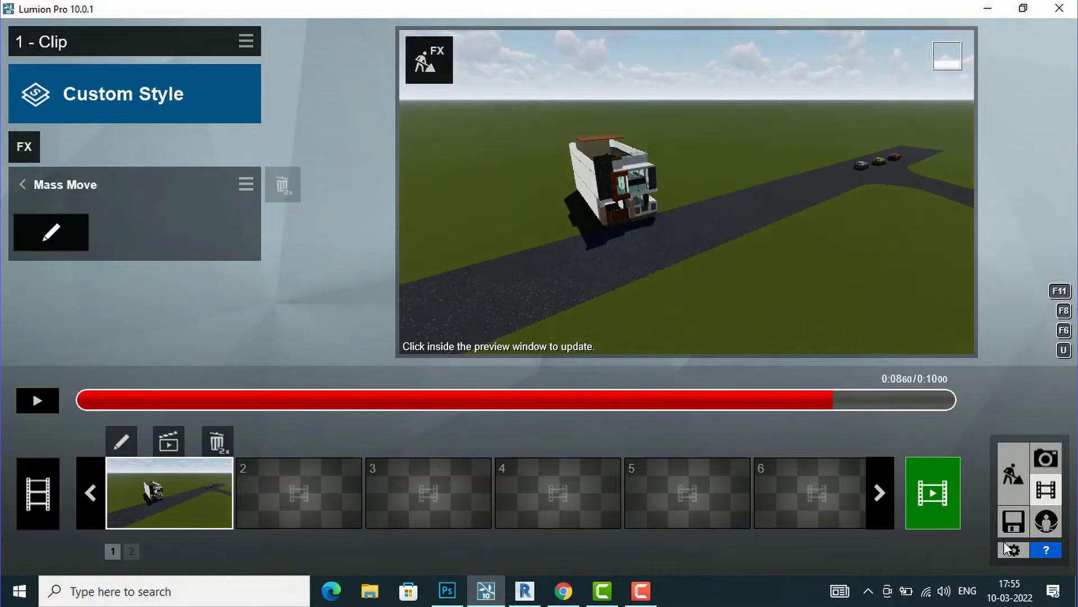
Play clip 1 to watch the three cars drive by, pausing at 0:01.10
{"action": "left_click", "coordinate": [43, 406]}
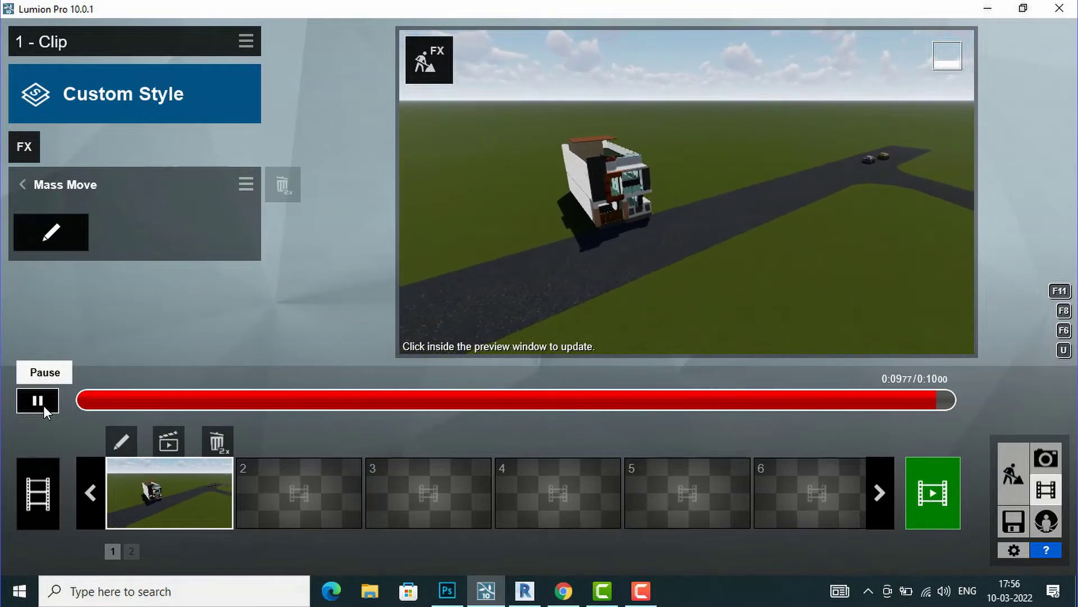
{"action": "left_click", "coordinate": [43, 406]}
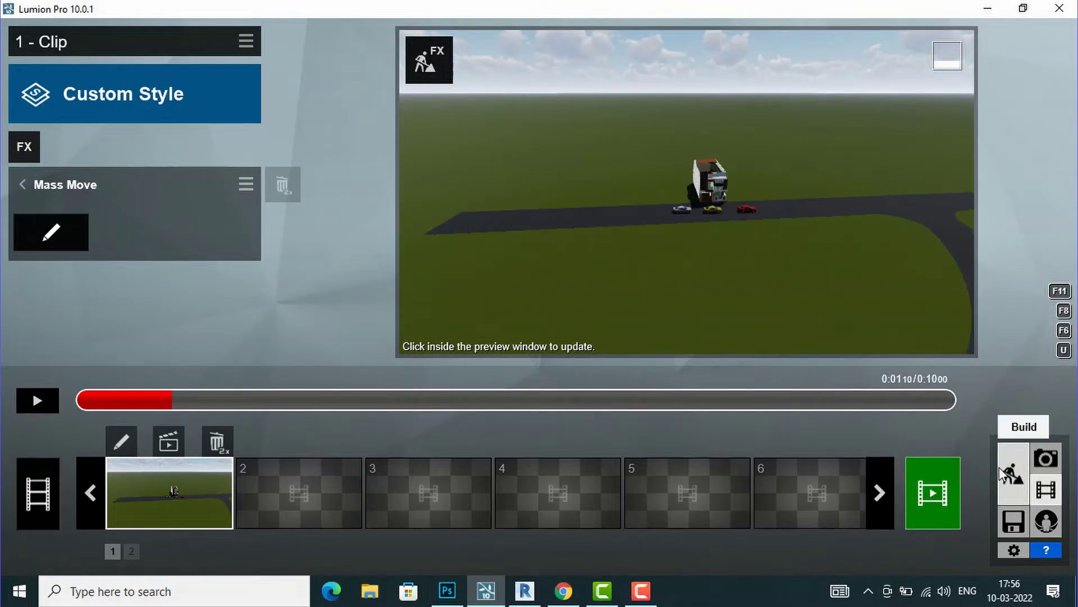
Drag the Mass Move path's right end further along the road past the junction
{"action": "left_click", "coordinate": [51, 231]}
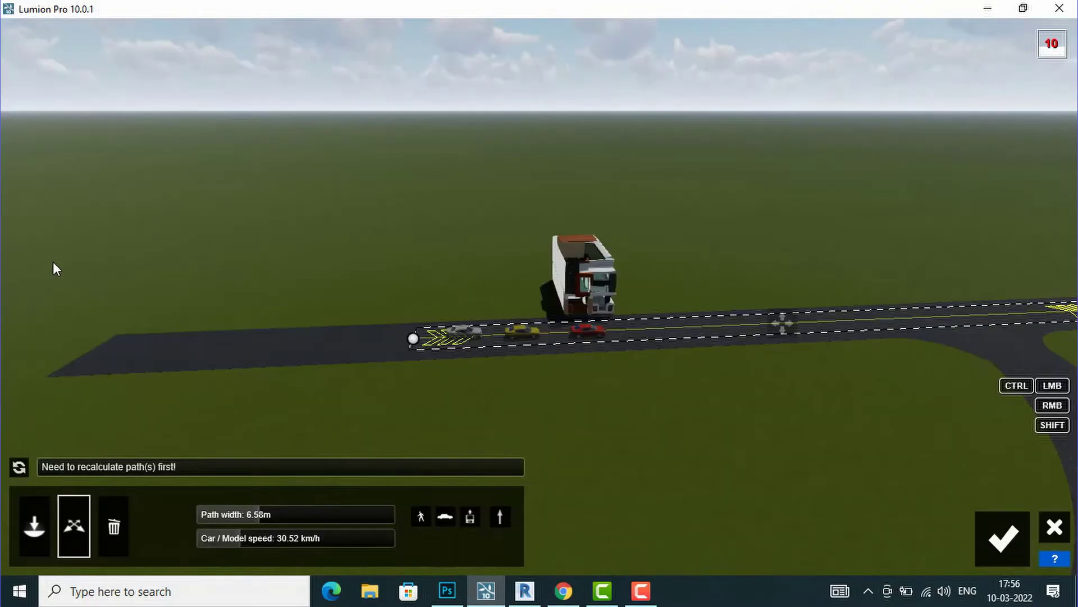
{"action": "key", "text": "s"}
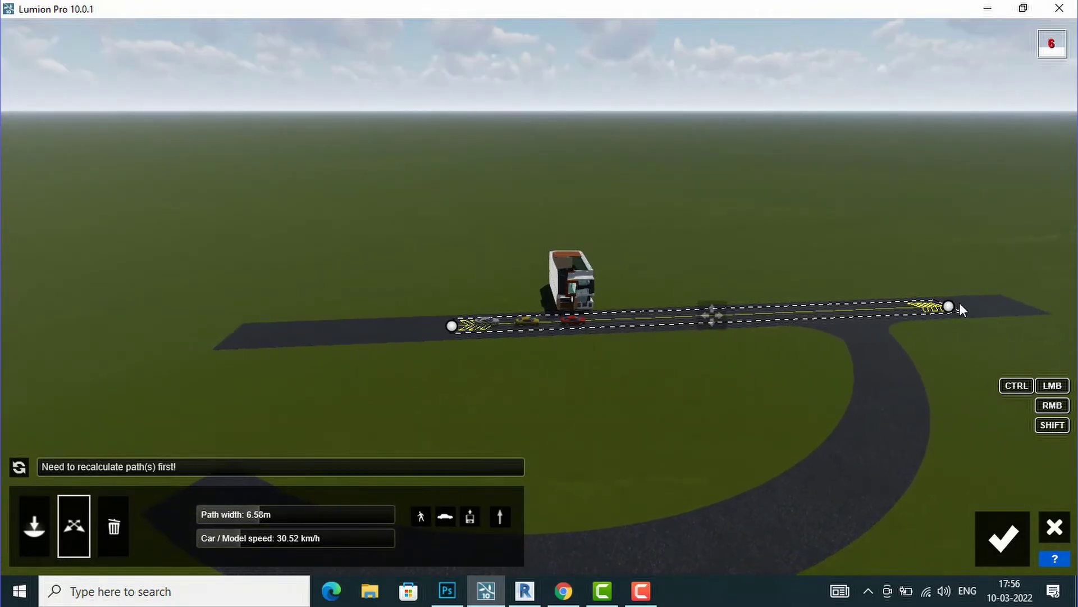
{"action": "left_click_drag", "start_coordinate": [951, 301], "coordinate": [1075, 296]}
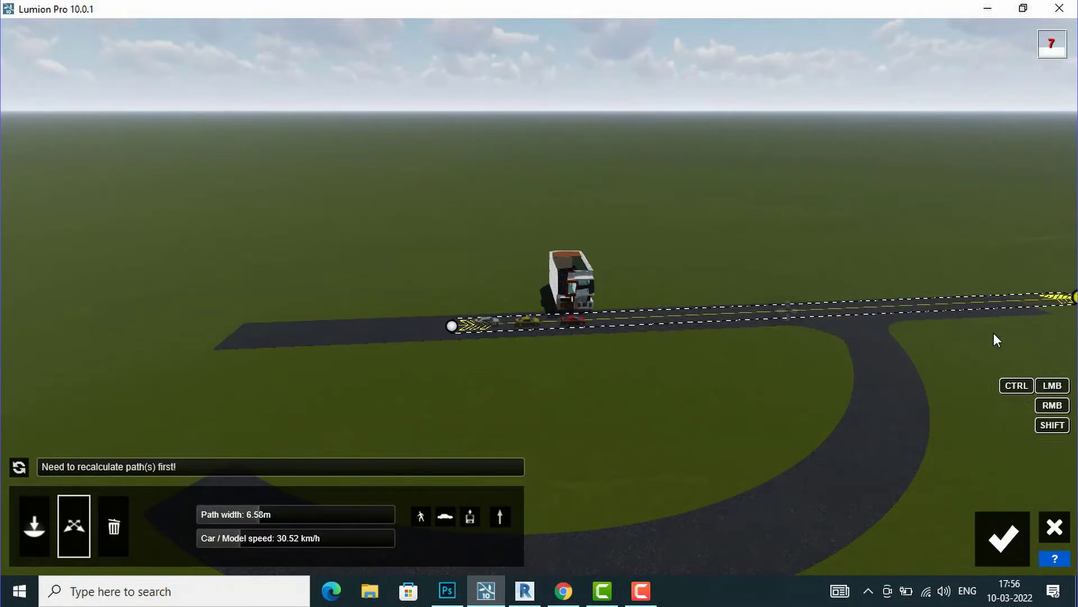
{"action": "left_click", "coordinate": [1009, 539]}
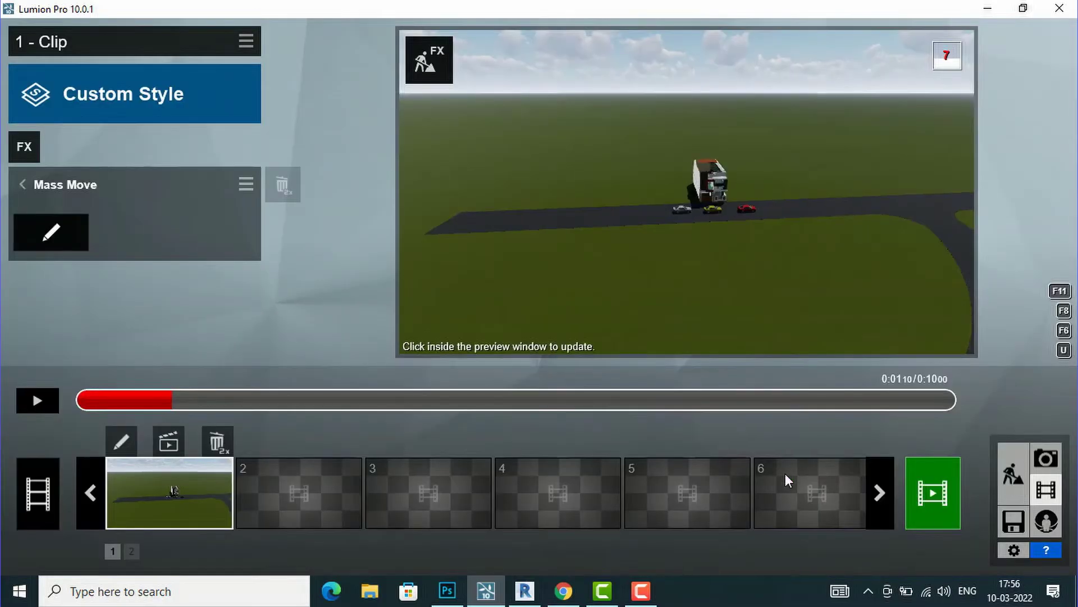
Play and pause the updated clip, then switch back to Build mode
{"action": "left_click", "coordinate": [51, 399]}
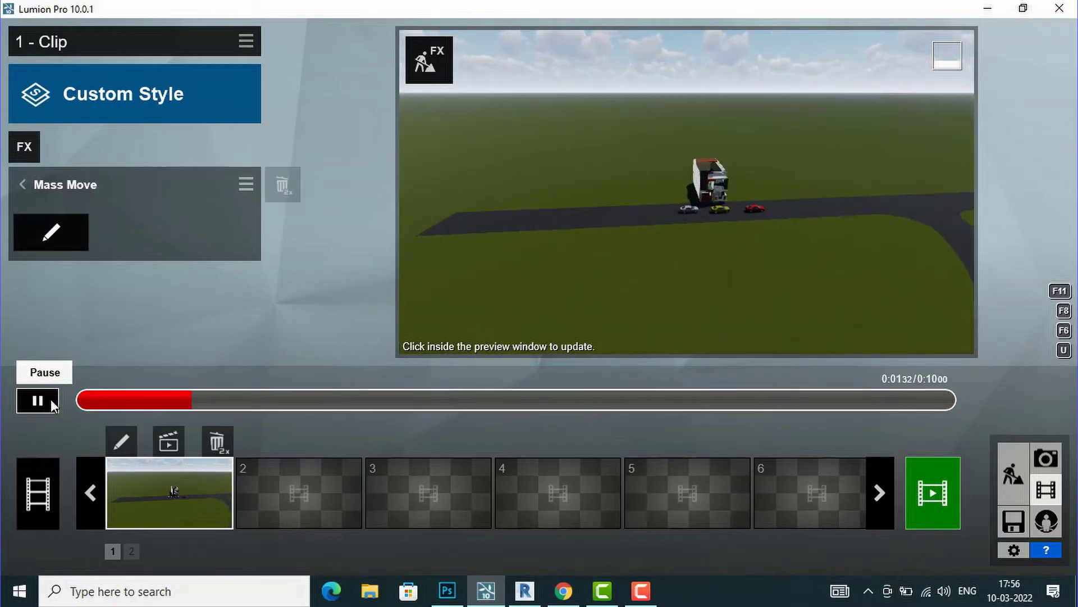
{"action": "left_click", "coordinate": [51, 399]}
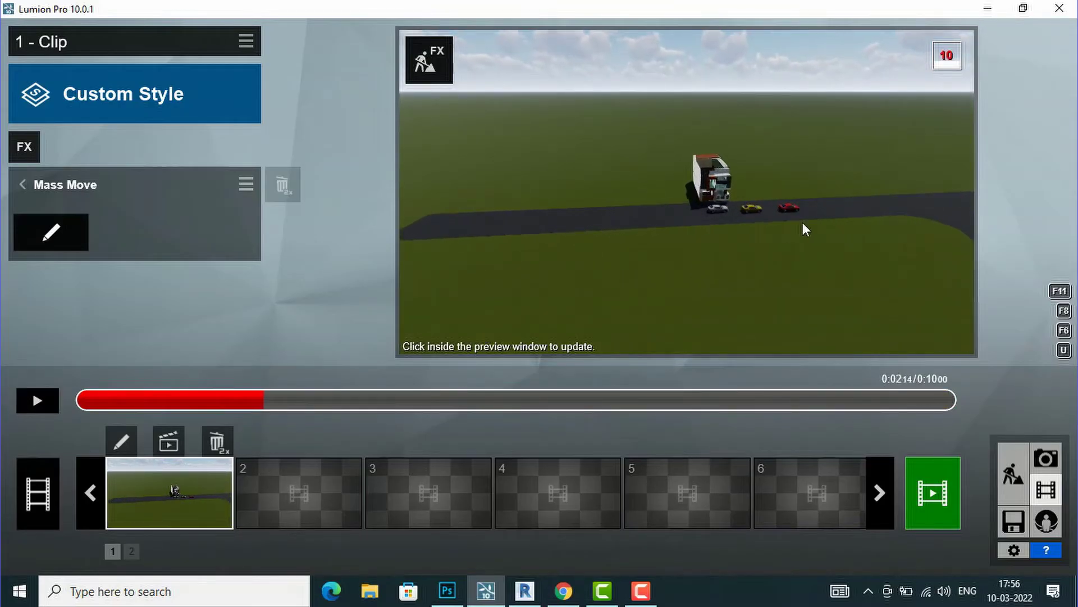
{"action": "left_click", "coordinate": [1011, 473]}
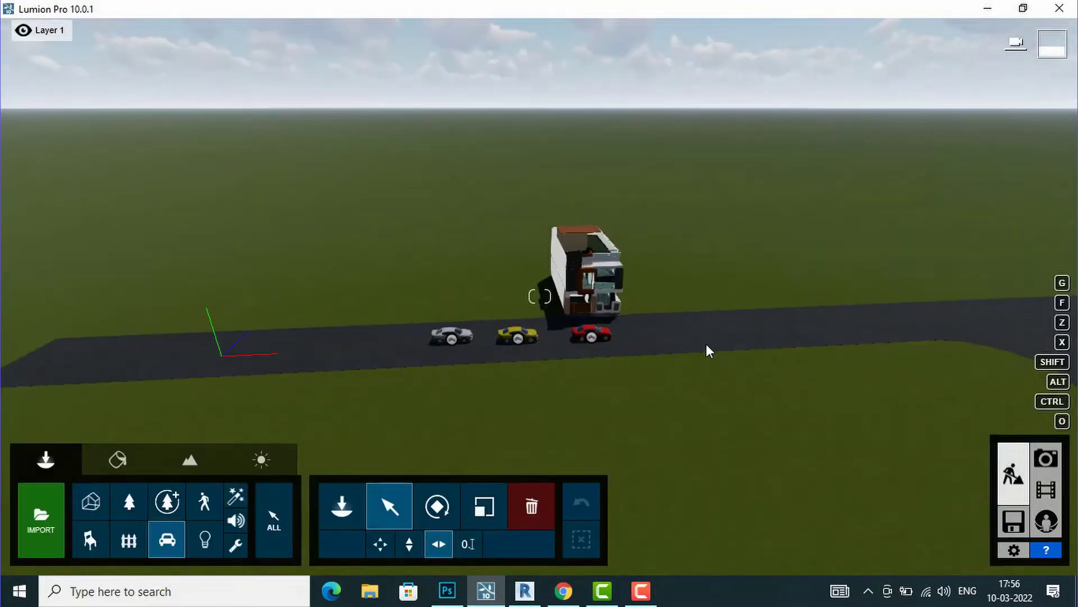
Move the camera back, right and pitch it down over the curved road branch
{"action": "right_click_drag", "start_coordinate": [362, 271], "coordinate": [582, 316]}
{"action": "key", "text": "s"}
{"action": "key", "text": "s"}
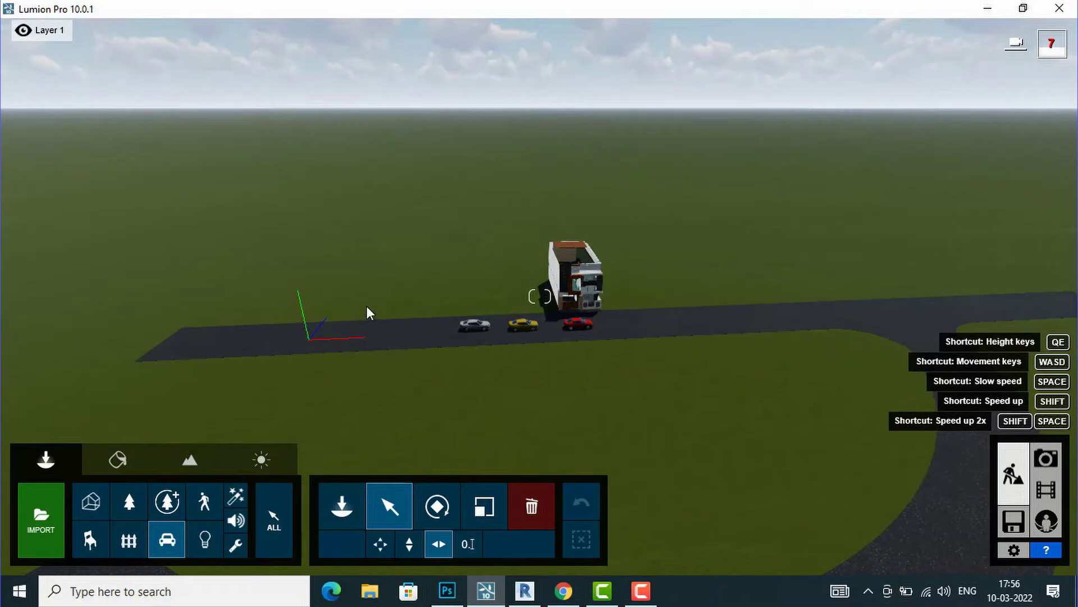
{"action": "key", "text": "s"}
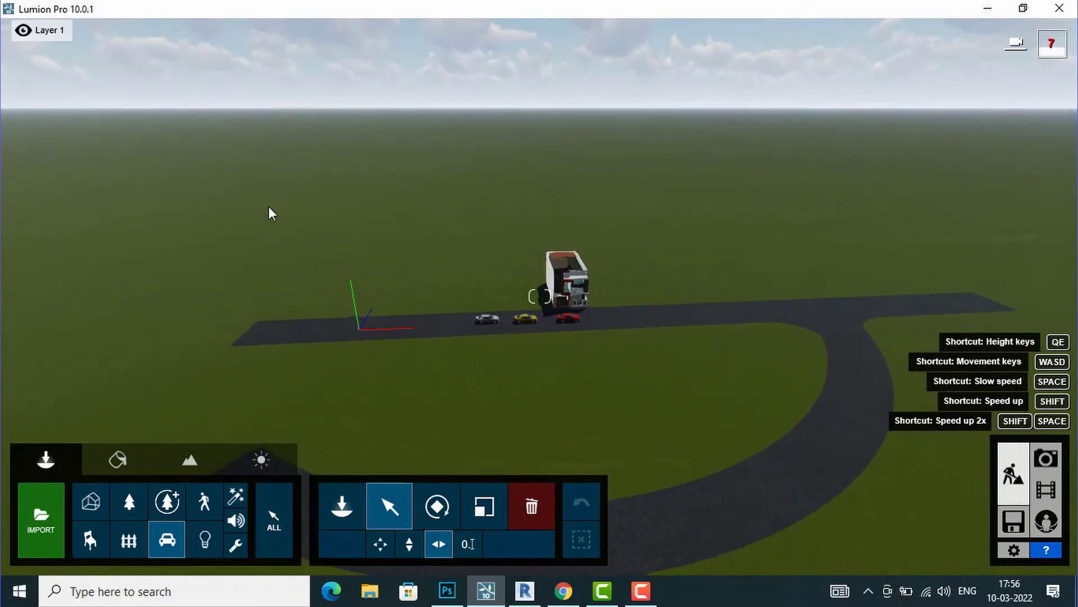
{"action": "key", "text": "s"}
{"action": "key", "text": "d"}
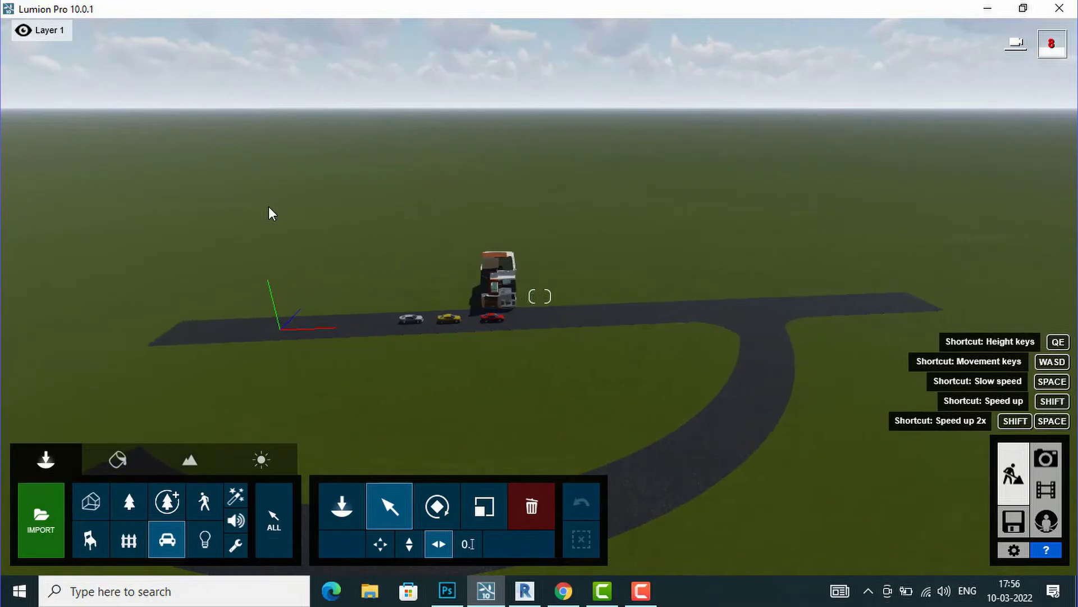
{"action": "key", "text": "d"}
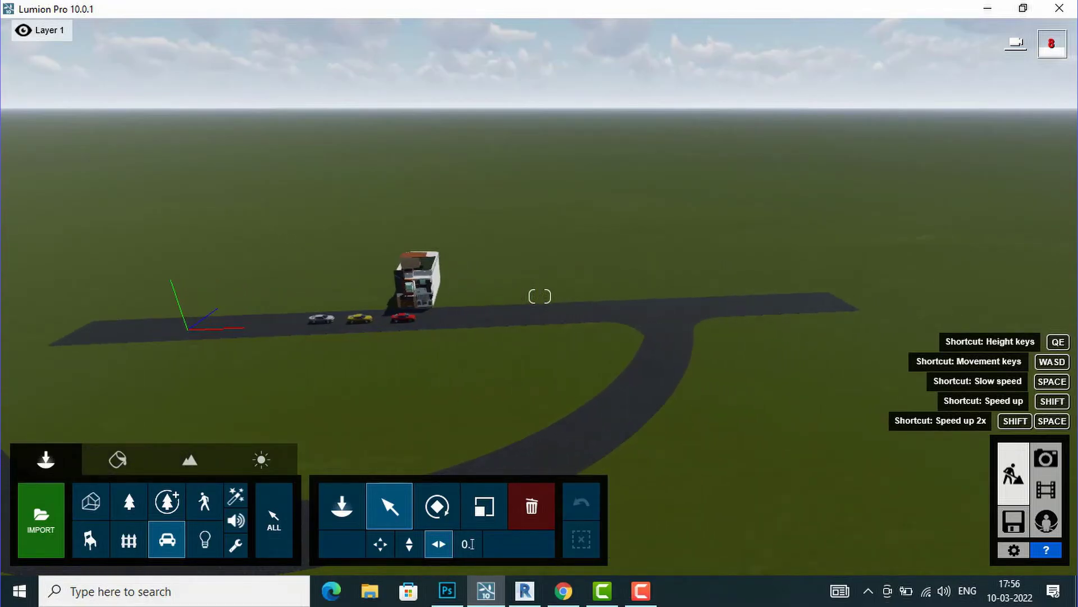
{"action": "right_click_drag", "start_coordinate": [539, 296], "coordinate": [539, 402]}
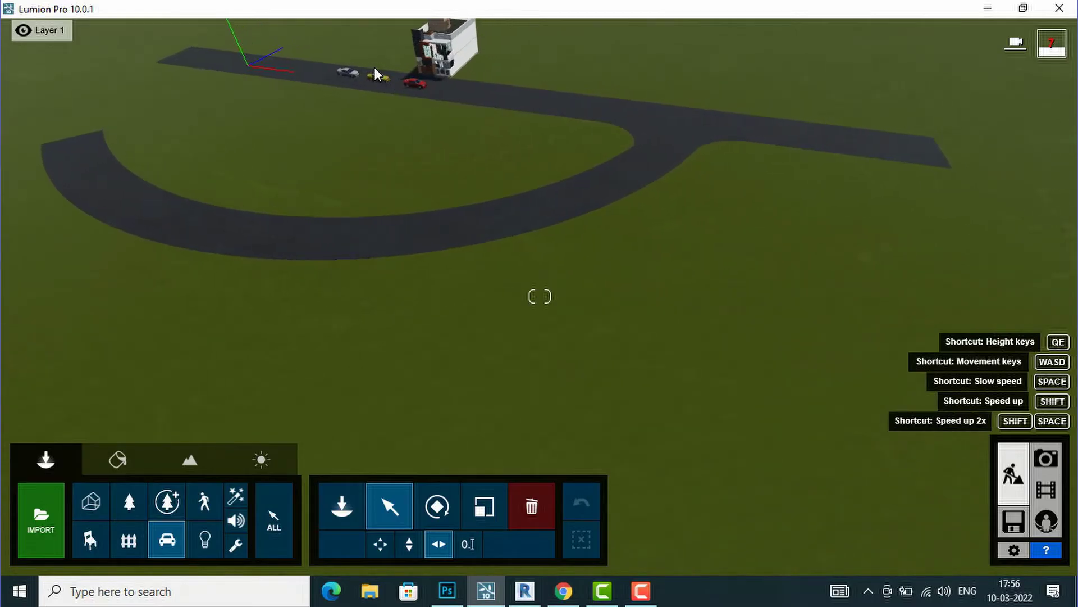
{"action": "mouse_move", "coordinate": [345, 64]}
{"action": "key", "text": "q"}
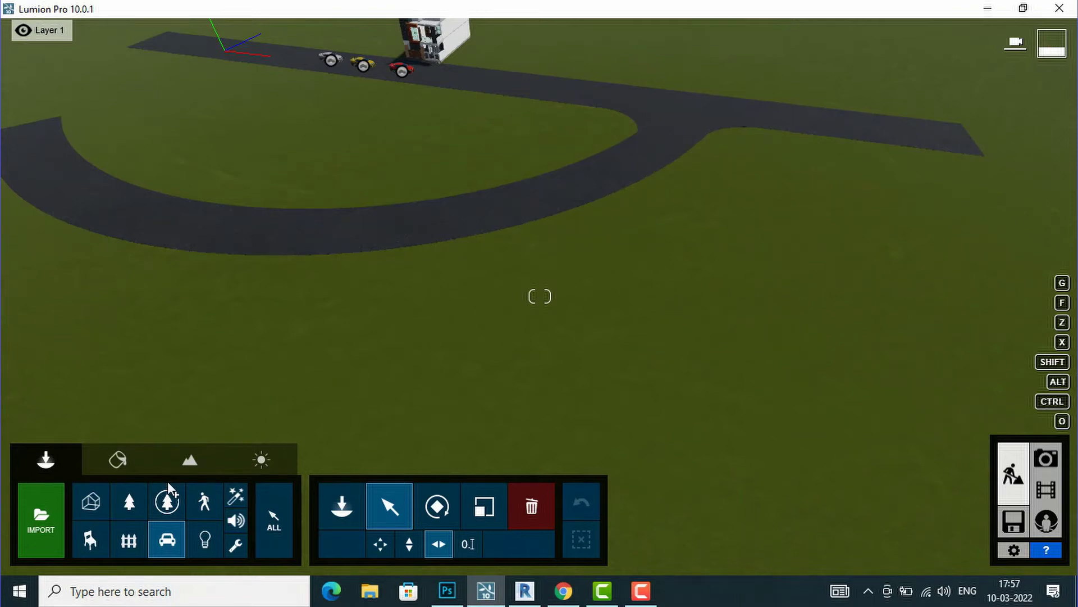
Place a dark blue Transport-library car on the curved branch road near the junction
{"action": "left_click", "coordinate": [168, 540]}
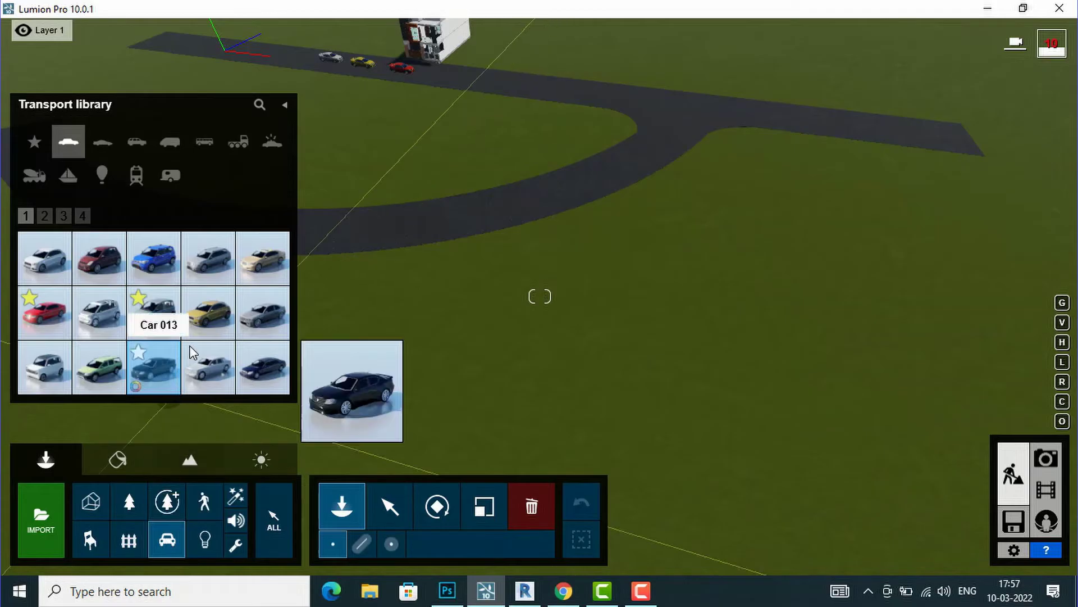
{"action": "mouse_move", "coordinate": [199, 333]}
{"action": "left_click", "coordinate": [232, 322]}
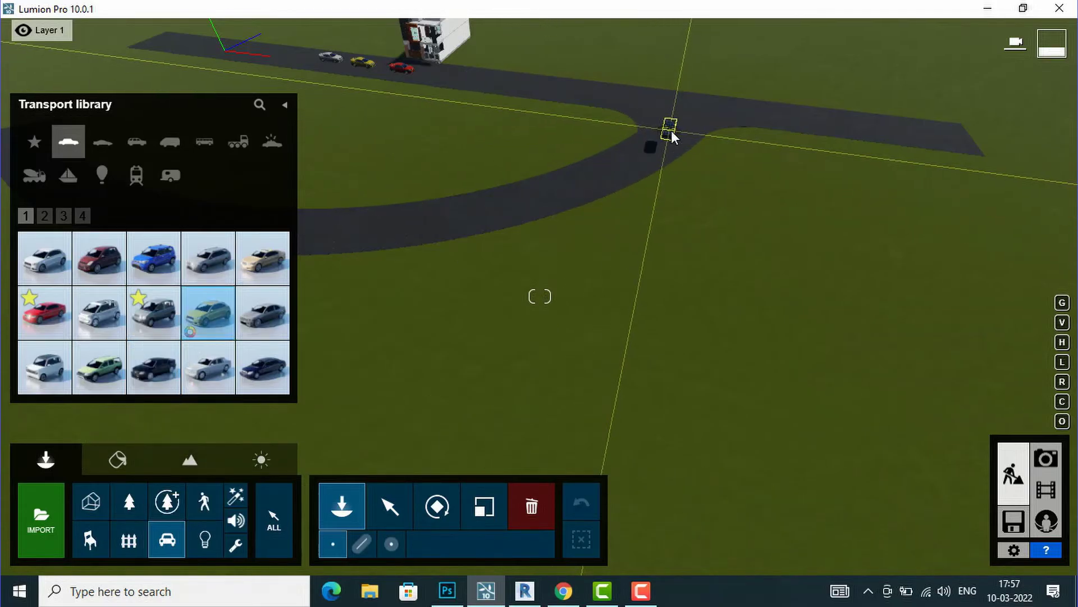
{"action": "left_click", "coordinate": [672, 130]}
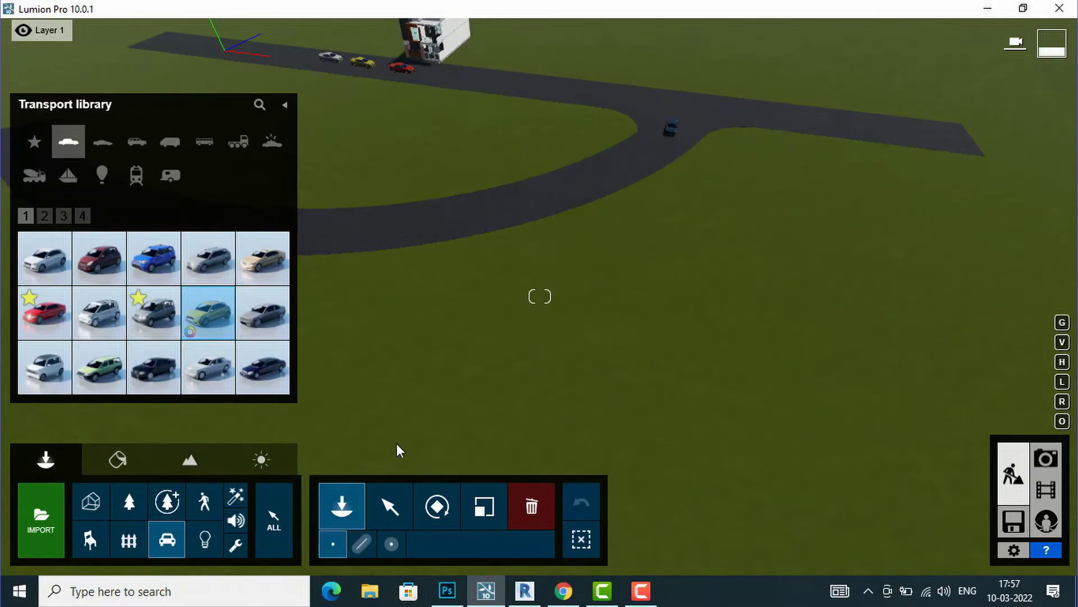
{"action": "left_click", "coordinate": [390, 507]}
Fly the camera forward and along the curved branch road
{"action": "key", "text": "w"}
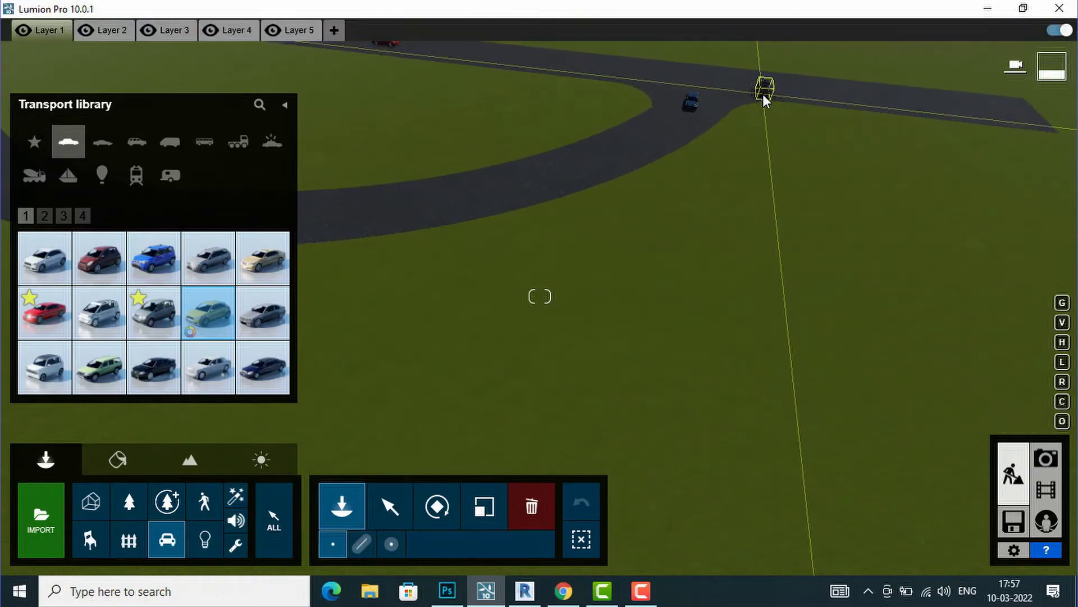
{"action": "key", "text": "w"}
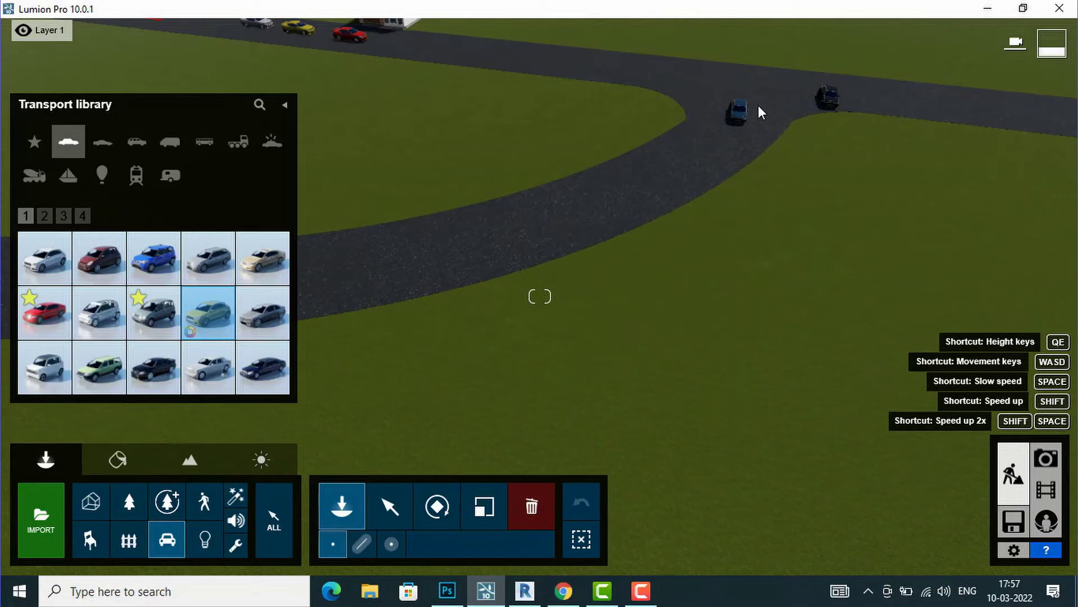
{"action": "key", "text": "w"}
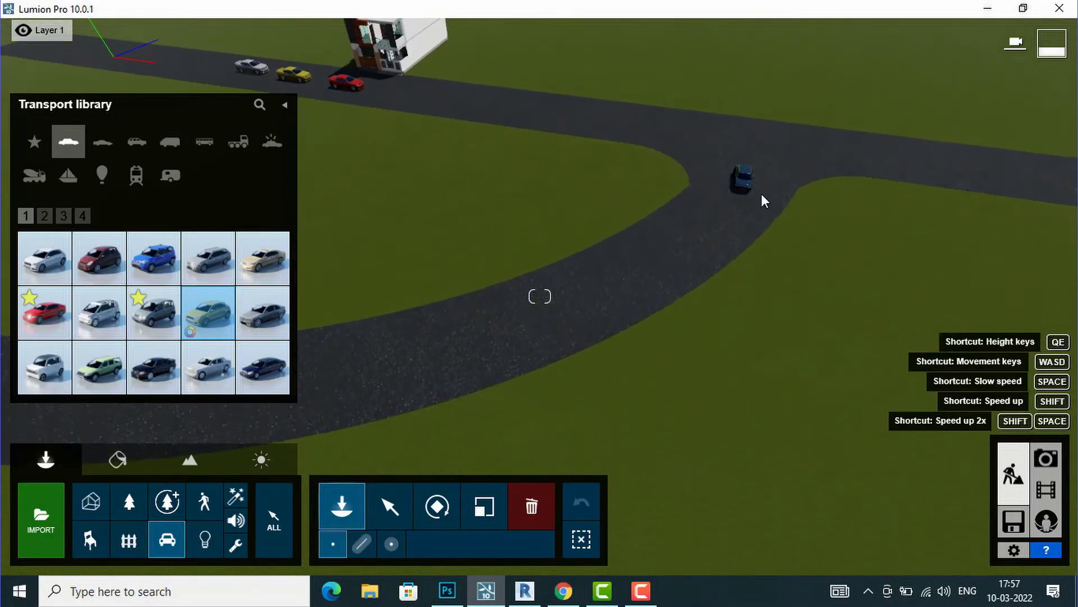
{"action": "key", "text": "w"}
{"action": "right_click_drag", "start_coordinate": [584, 303], "coordinate": [580, 258]}
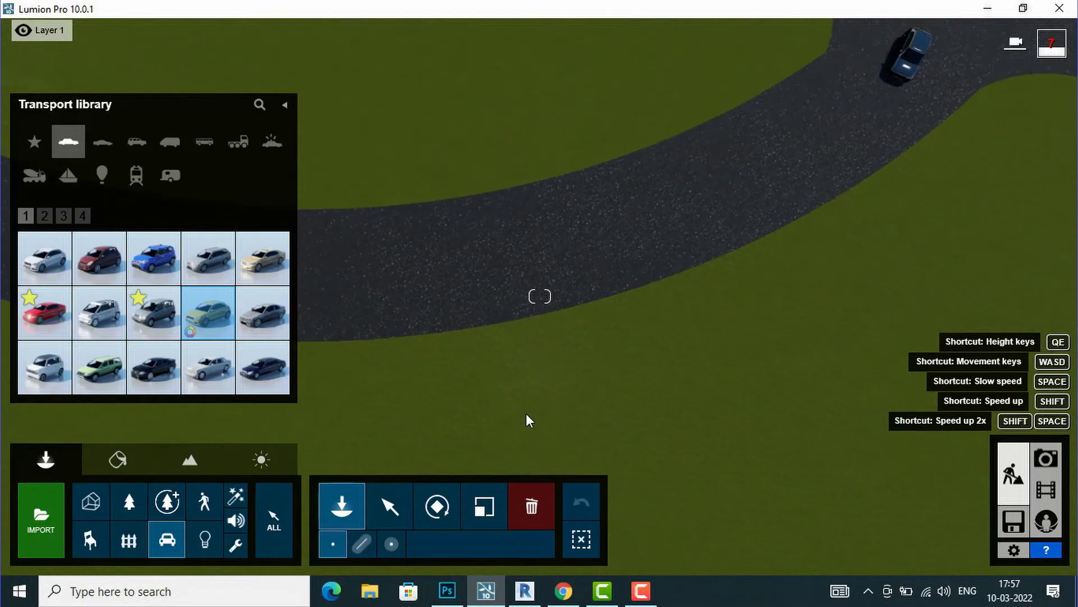
{"action": "key", "text": "w"}
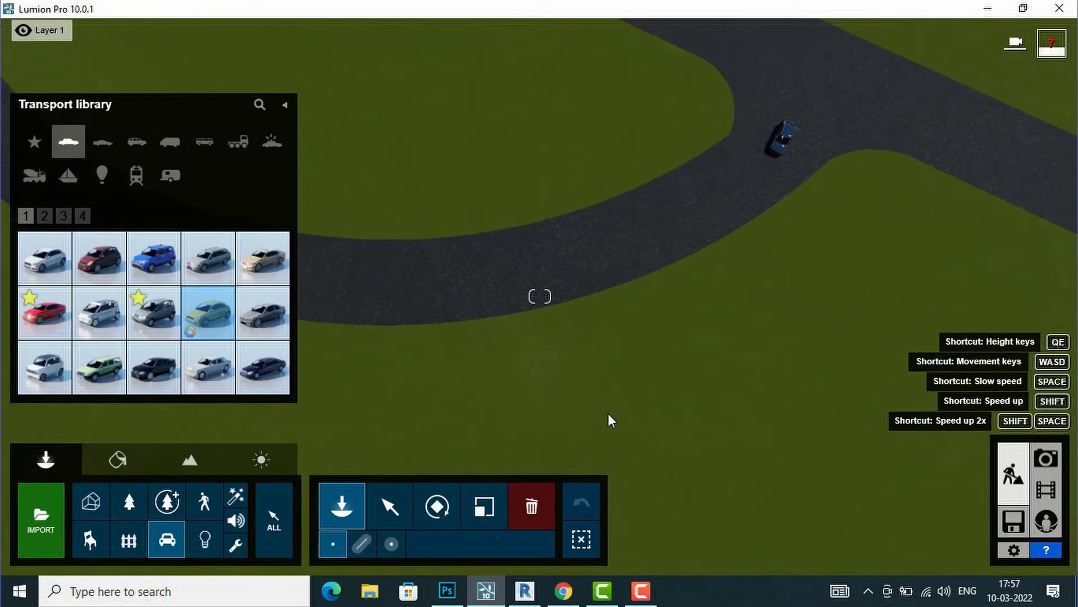
{"action": "key", "text": "w"}
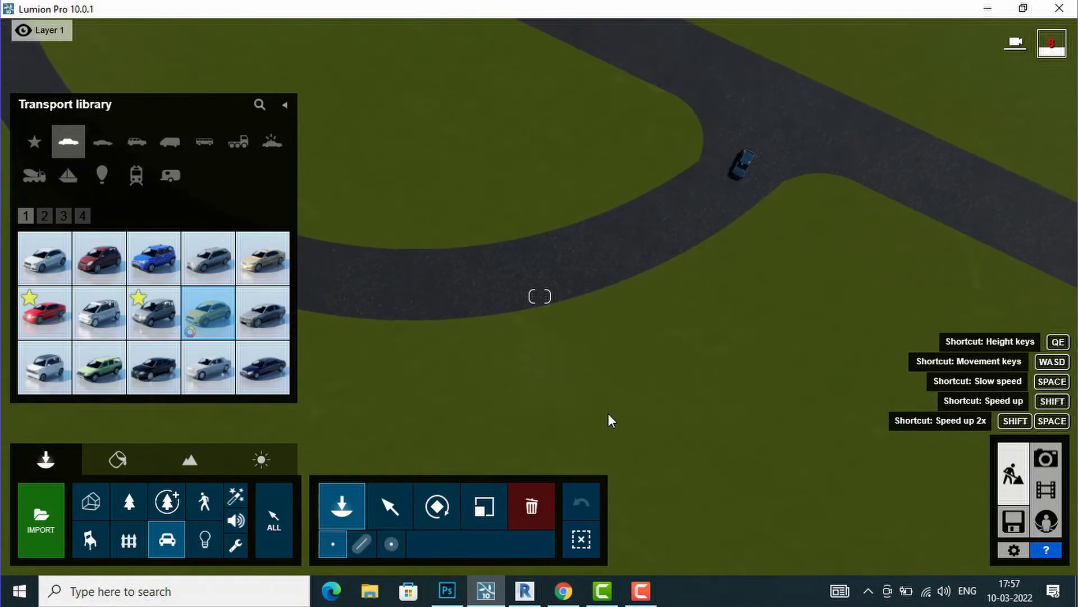
Make the curved-road car white and turn its heading to about -18° to follow the bend
{"action": "left_click", "coordinate": [437, 507]}
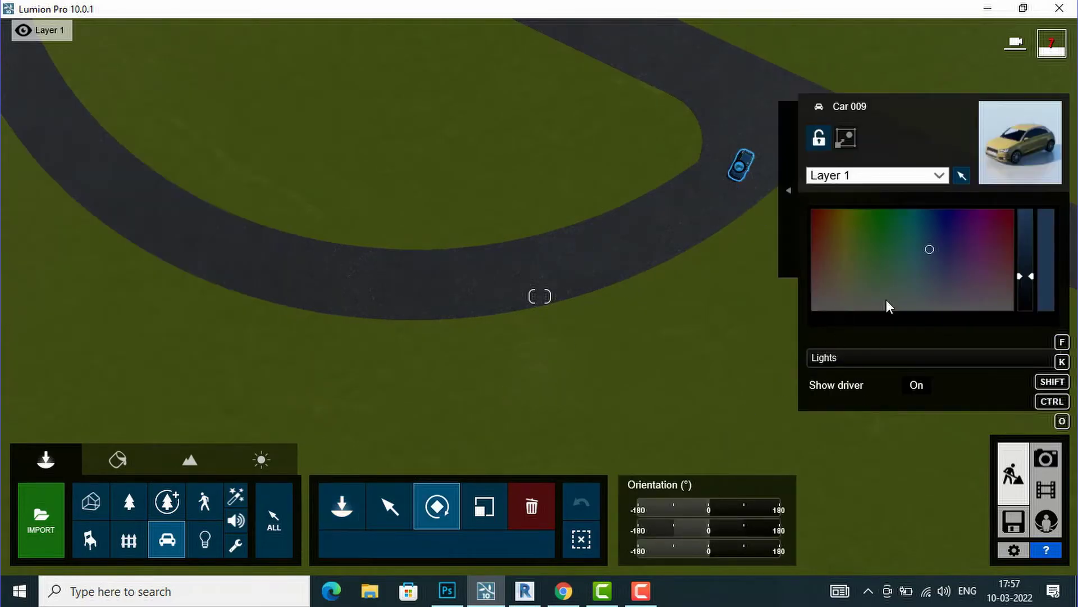
{"action": "left_click", "coordinate": [823, 215]}
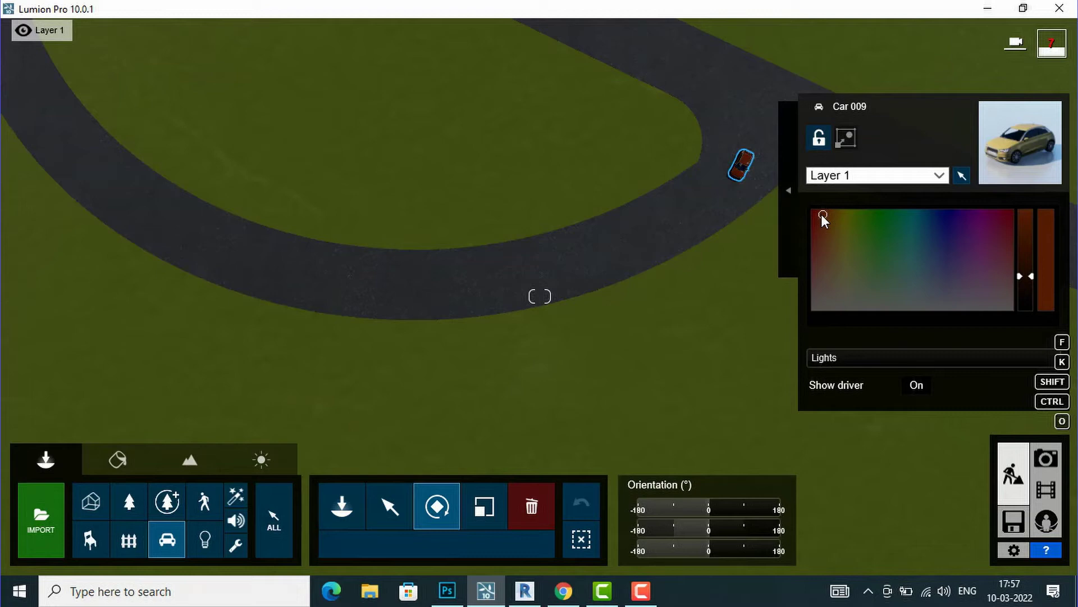
{"action": "left_click", "coordinate": [827, 309]}
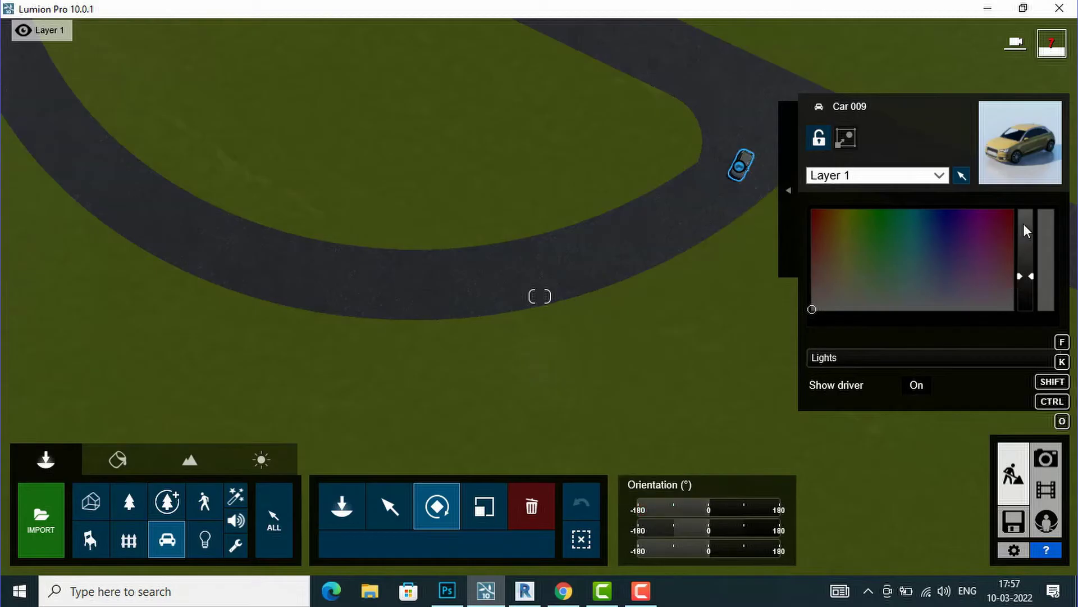
{"action": "left_click", "coordinate": [1024, 207]}
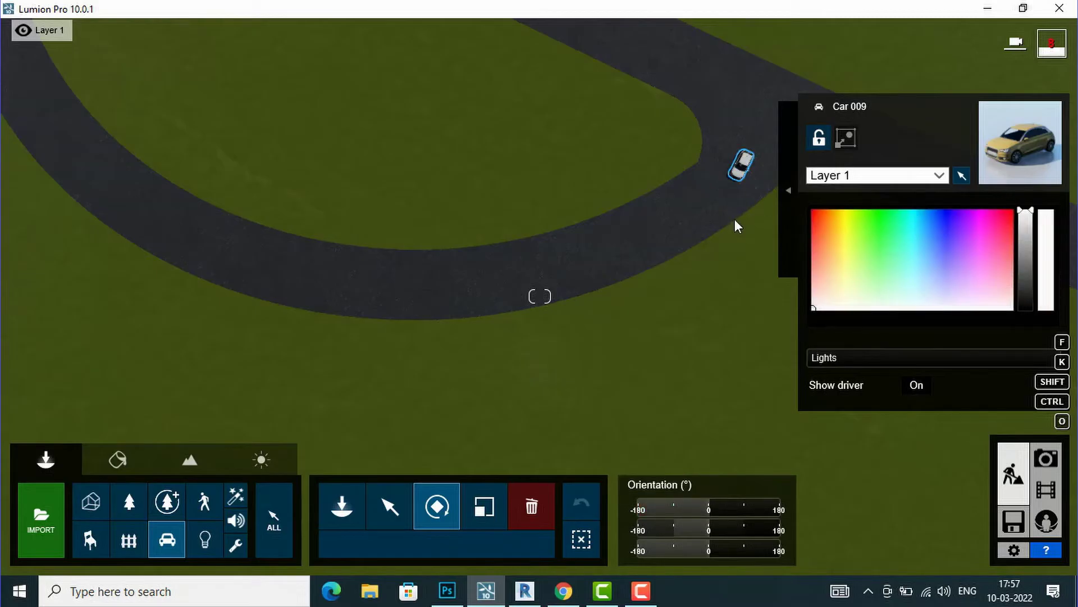
{"action": "left_click_drag", "start_coordinate": [704, 511], "coordinate": [695, 506]}
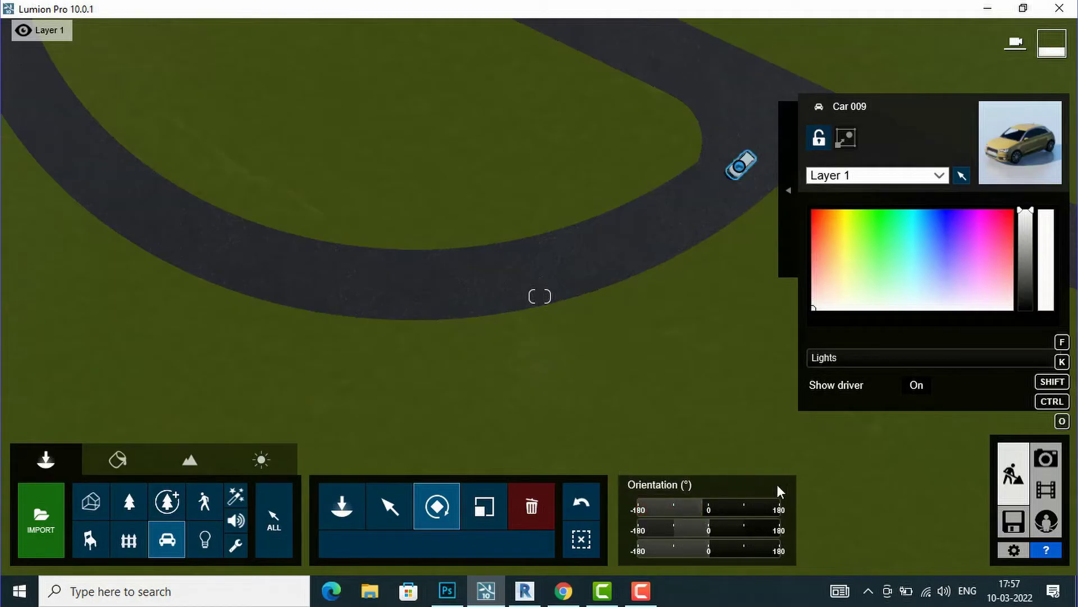
{"action": "left_click", "coordinate": [389, 505]}
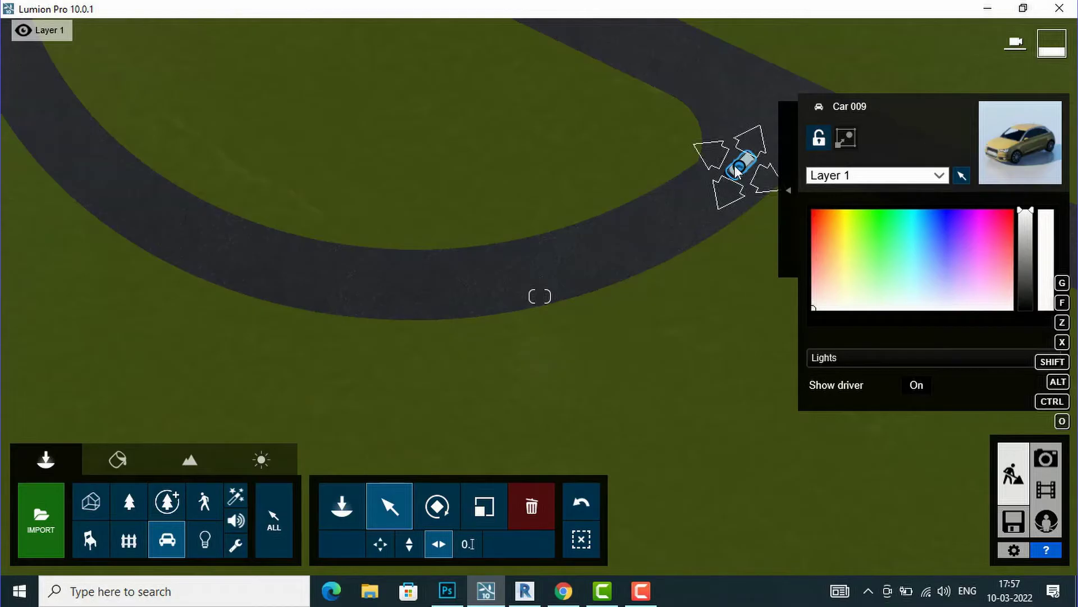
Copy the car twice down the curve and turn the copy to follow the bend
{"action": "left_click_drag", "start_coordinate": [734, 165], "coordinate": [696, 208], "text": "alt"}
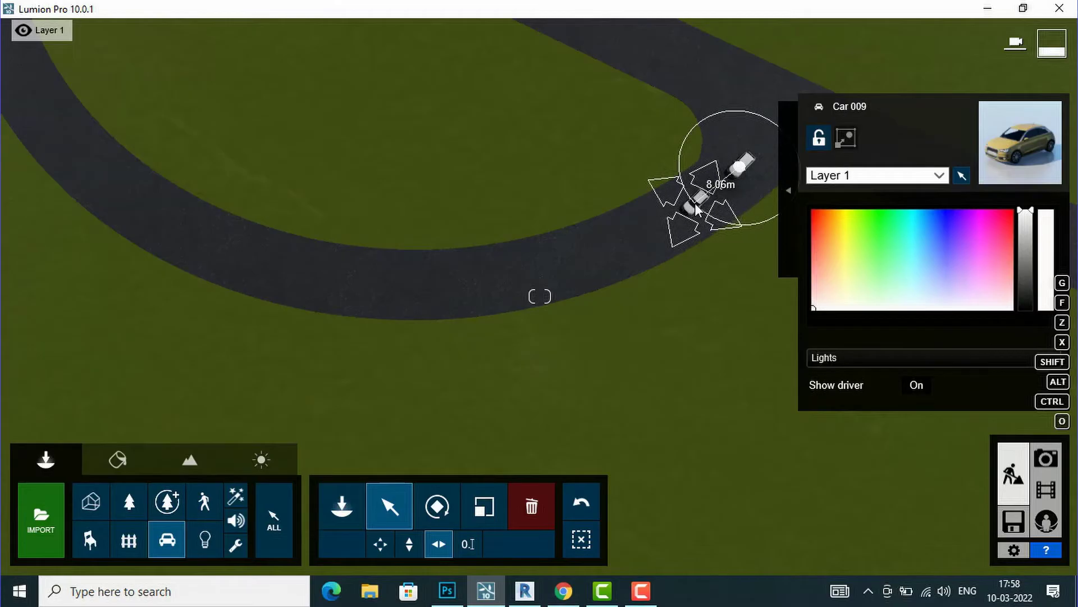
{"action": "left_click_drag", "start_coordinate": [696, 208], "coordinate": [630, 239], "text": "alt"}
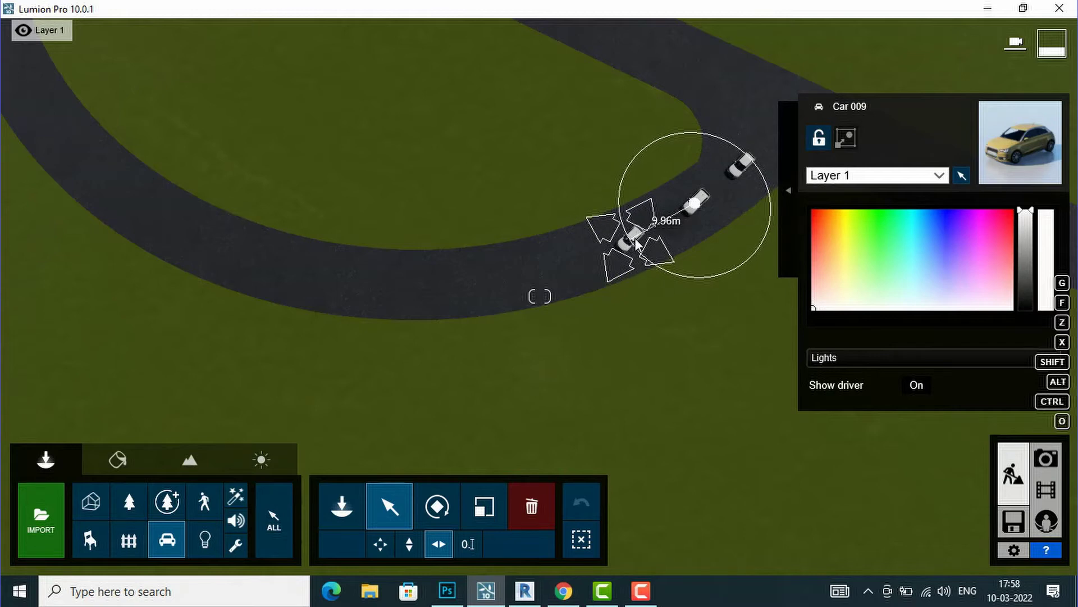
{"action": "left_click", "coordinate": [445, 509]}
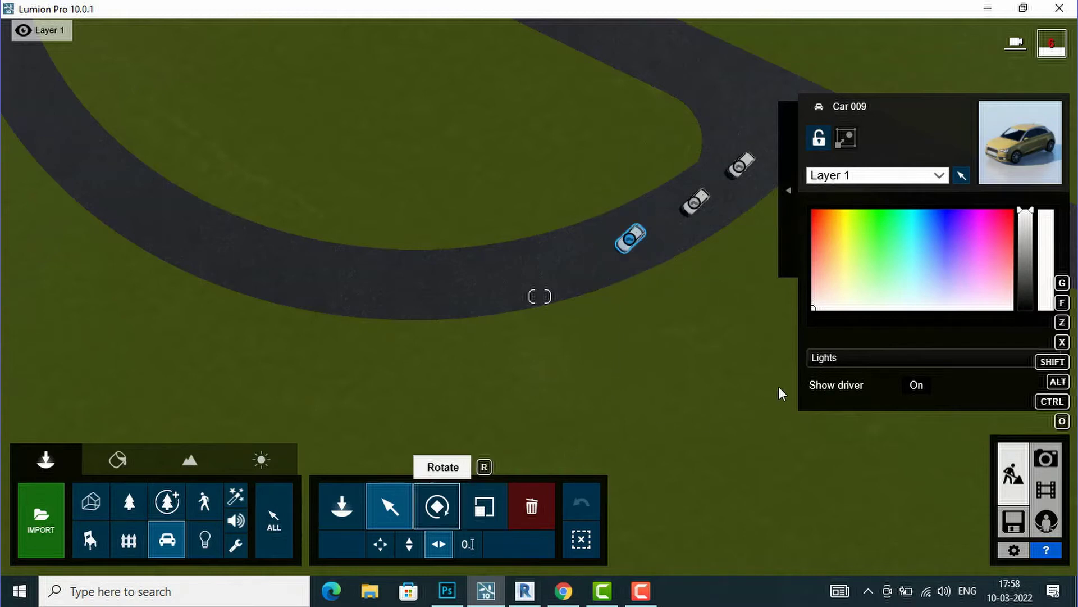
{"action": "left_click_drag", "start_coordinate": [705, 508], "coordinate": [698, 506]}
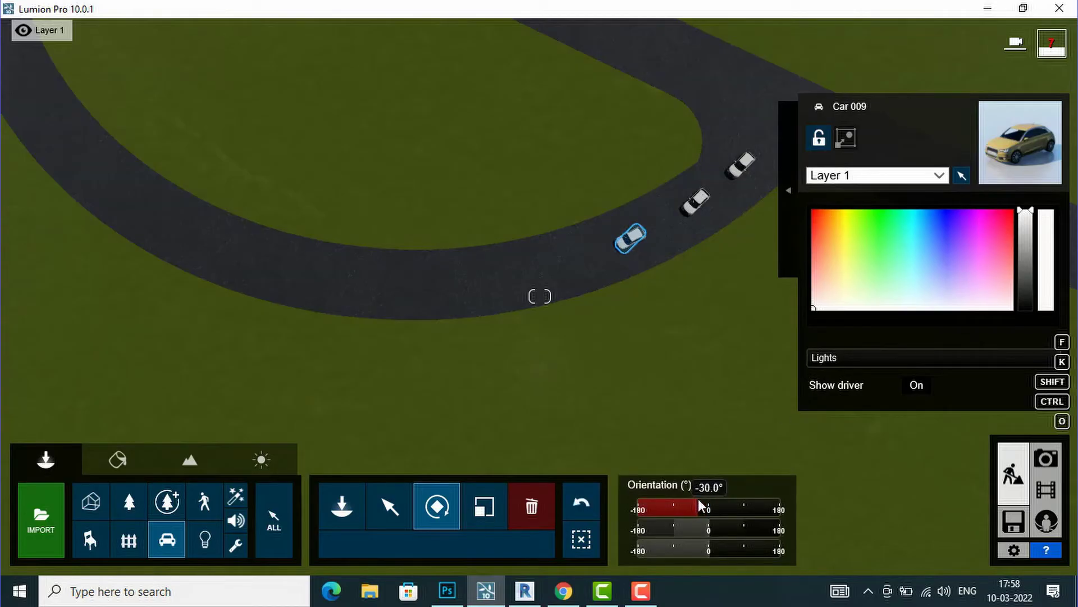
Rotate the middle car to a -34° heading to match the curve
{"action": "left_click", "coordinate": [689, 213]}
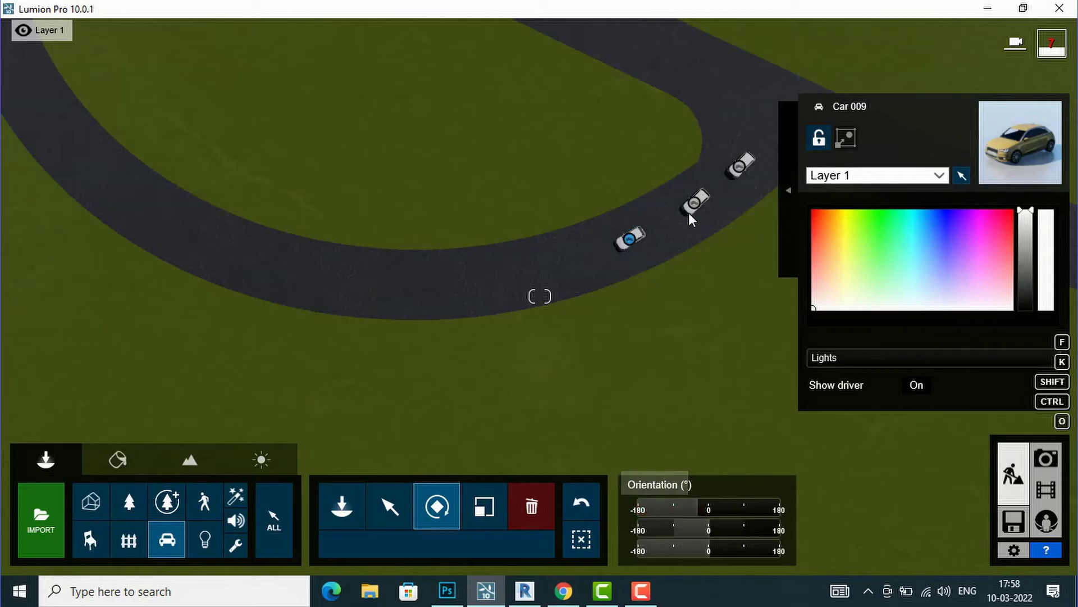
{"action": "left_click_drag", "start_coordinate": [691, 508], "coordinate": [688, 503]}
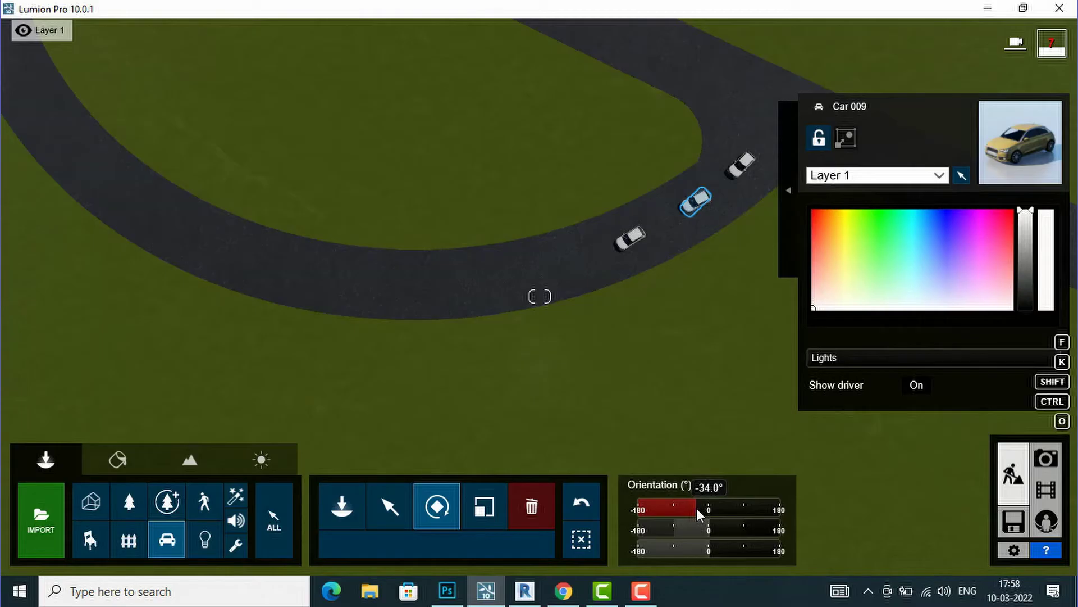
{"action": "left_click_drag", "start_coordinate": [697, 508], "coordinate": [696, 507]}
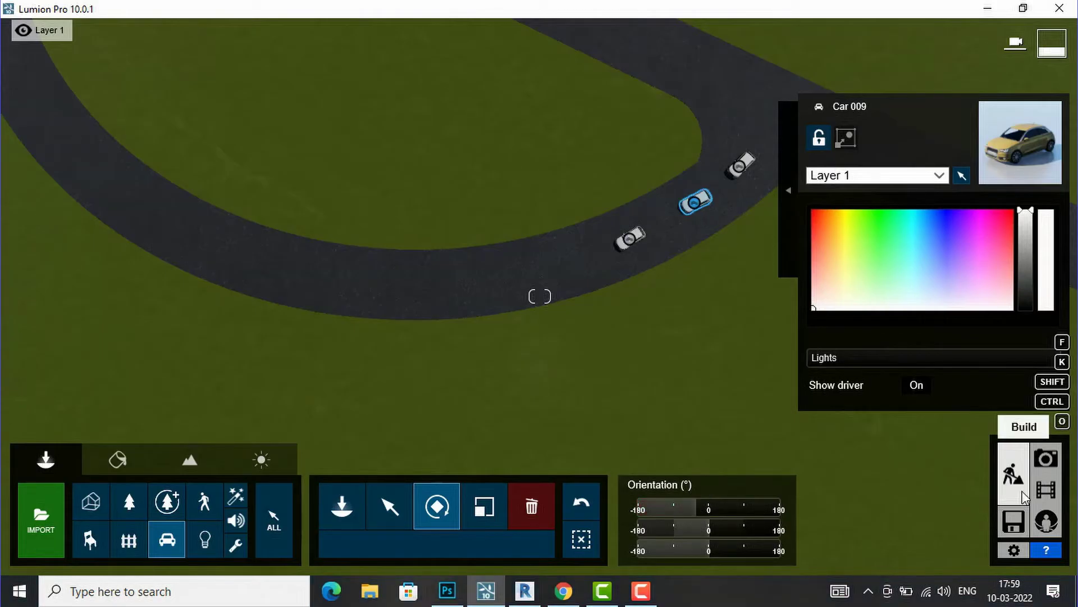
Reopen the movie's Mass Move path editor and frame the curved branch road
{"action": "left_click", "coordinate": [1052, 487]}
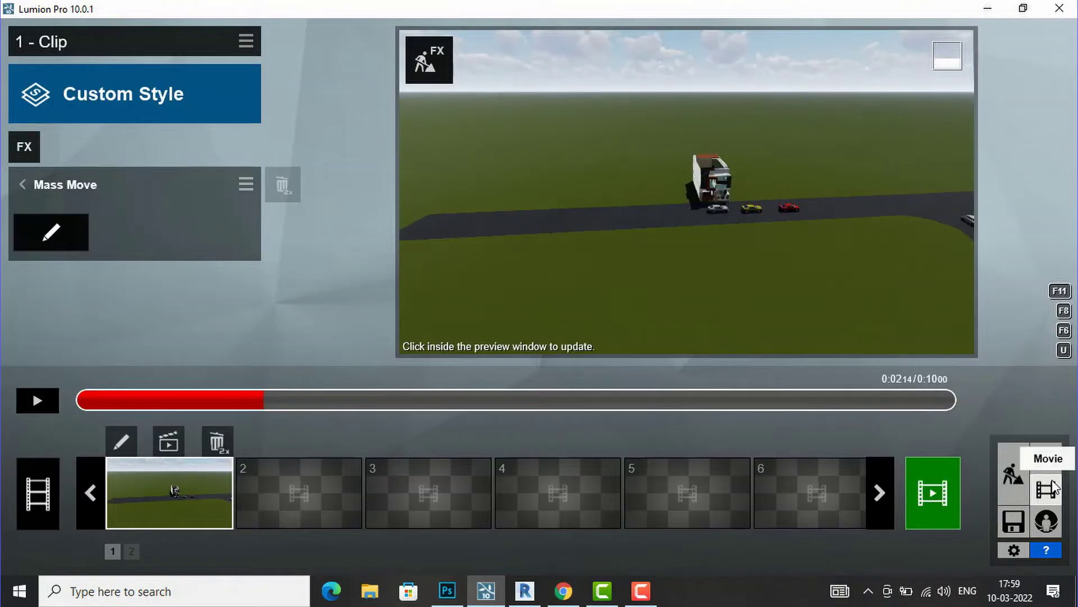
{"action": "left_click", "coordinate": [62, 232]}
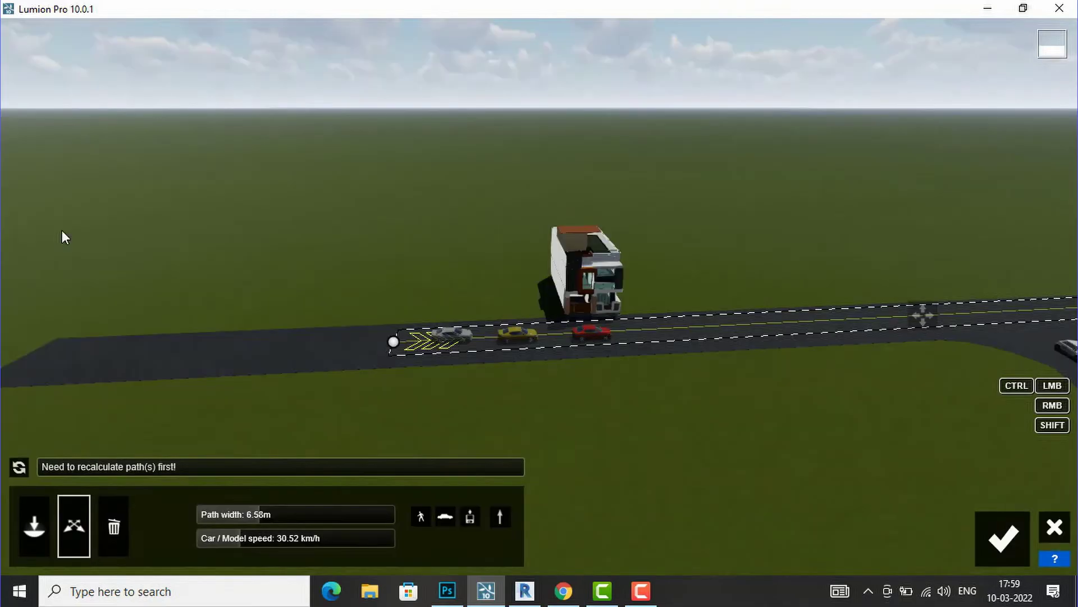
{"action": "key", "text": "s"}
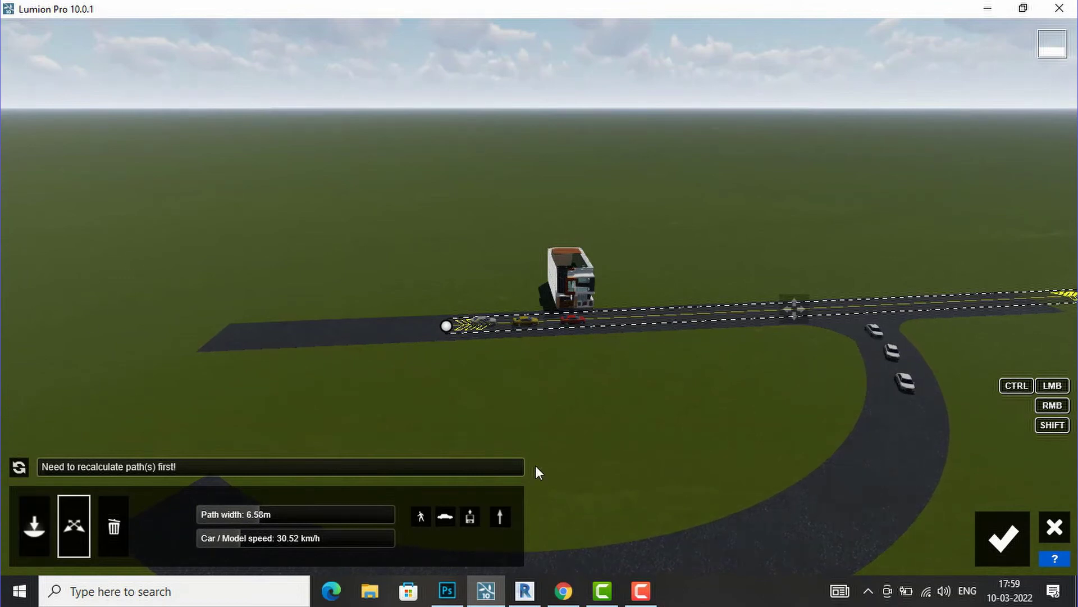
{"action": "key", "text": "d"}
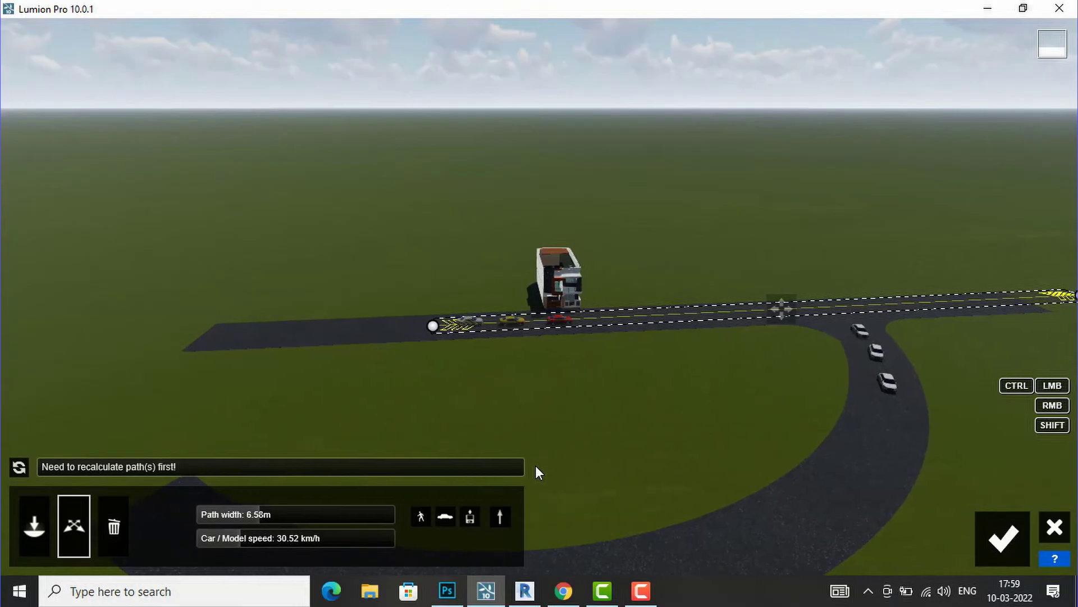
{"action": "right_click_drag", "start_coordinate": [906, 240], "coordinate": [906, 387]}
{"action": "key", "text": "d"}
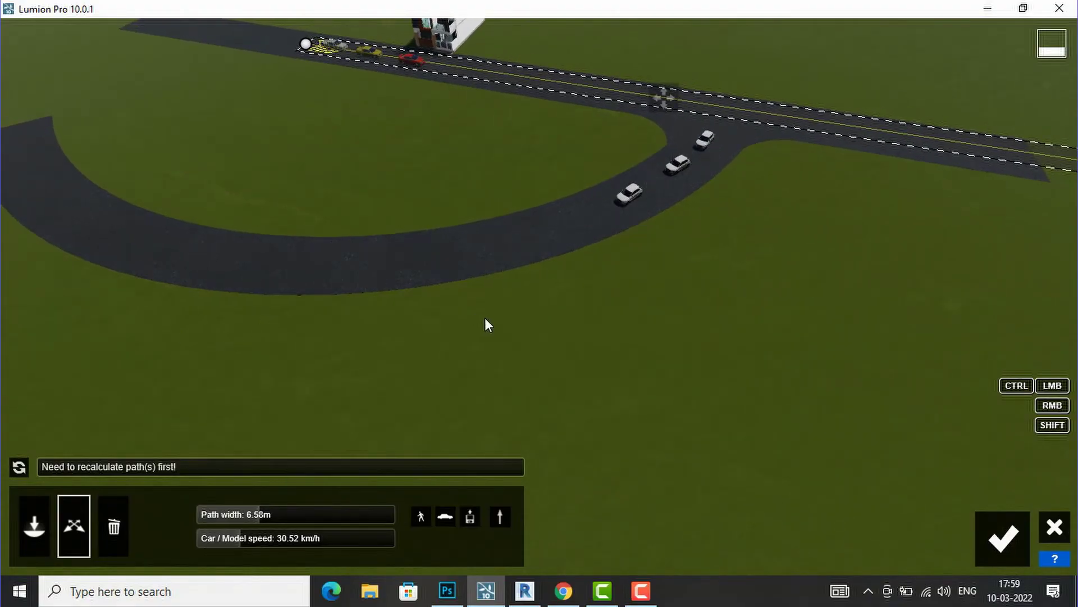
Add a new Mass Move path starting by the front white car on the branch
{"action": "left_click", "coordinate": [32, 534]}
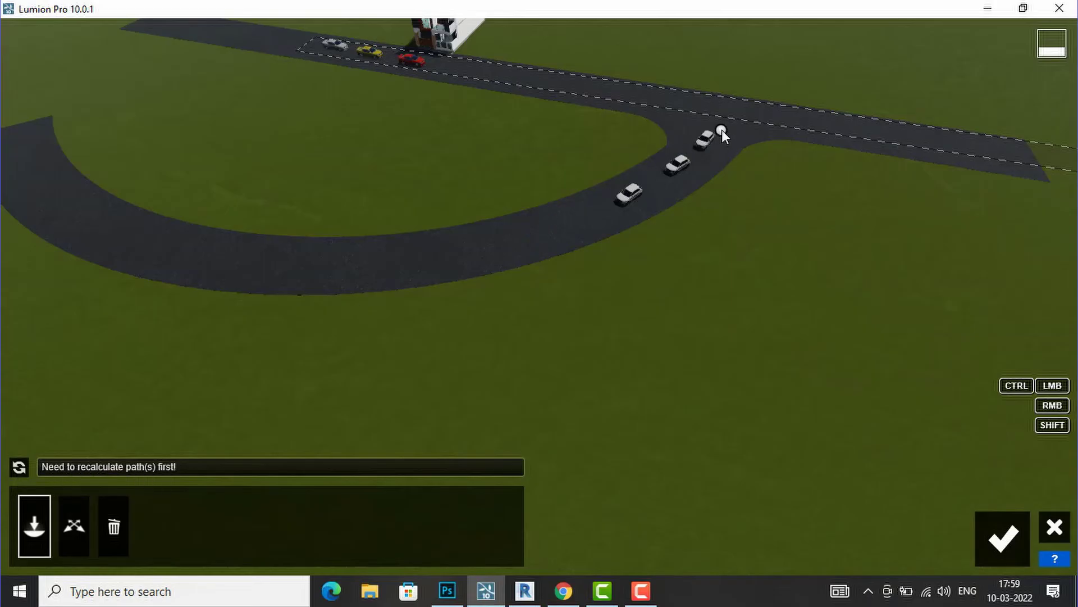
{"action": "mouse_move", "coordinate": [1025, 385]}
{"action": "mouse_move", "coordinate": [1051, 407]}
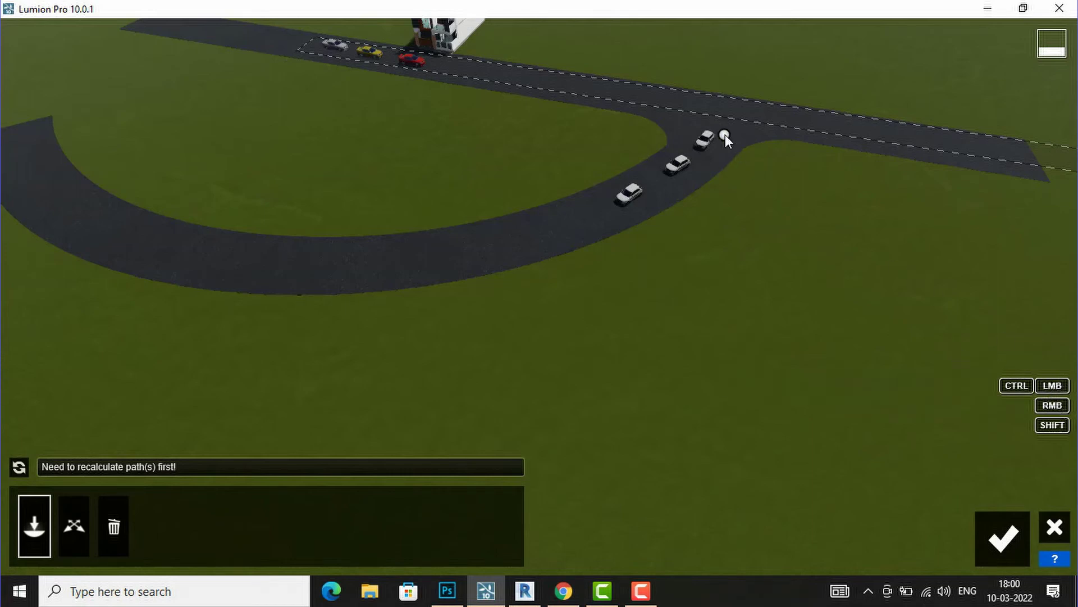
{"action": "left_click_drag", "start_coordinate": [720, 133], "coordinate": [625, 203]}
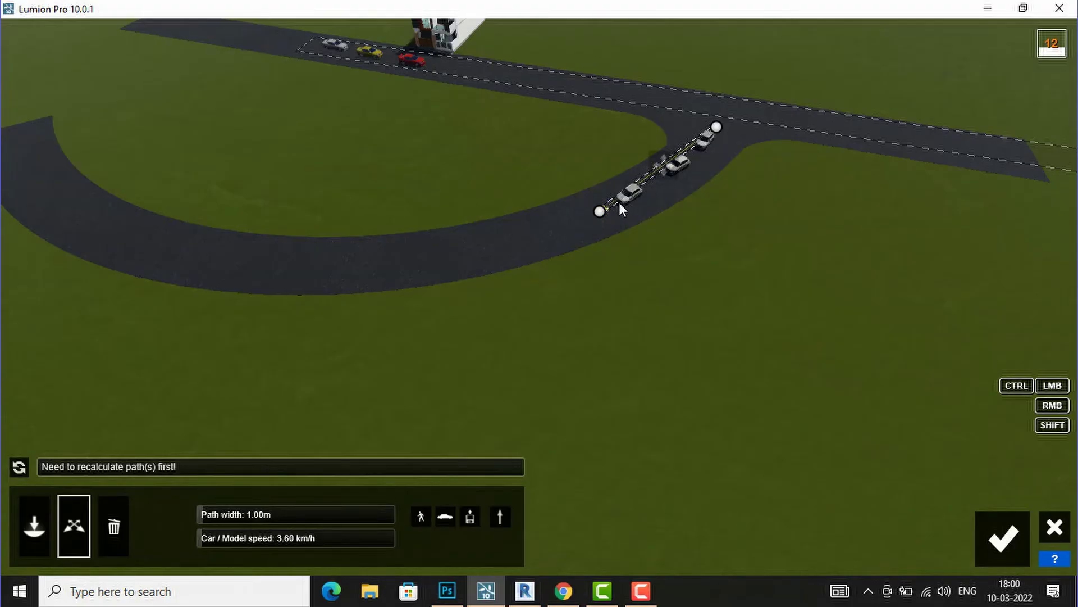
Extend the branch path with nodes down the curved road and remove the stray end node
{"action": "left_click", "coordinate": [552, 224], "text": "ctrl"}
{"action": "left_click_drag", "start_coordinate": [548, 226], "coordinate": [167, 231]}
{"action": "left_click", "coordinate": [504, 240], "text": "ctrl"}
{"action": "left_click", "coordinate": [373, 260], "text": "ctrl"}
{"action": "left_click", "coordinate": [229, 258], "text": "ctrl"}
{"action": "right_click", "coordinate": [167, 231]}
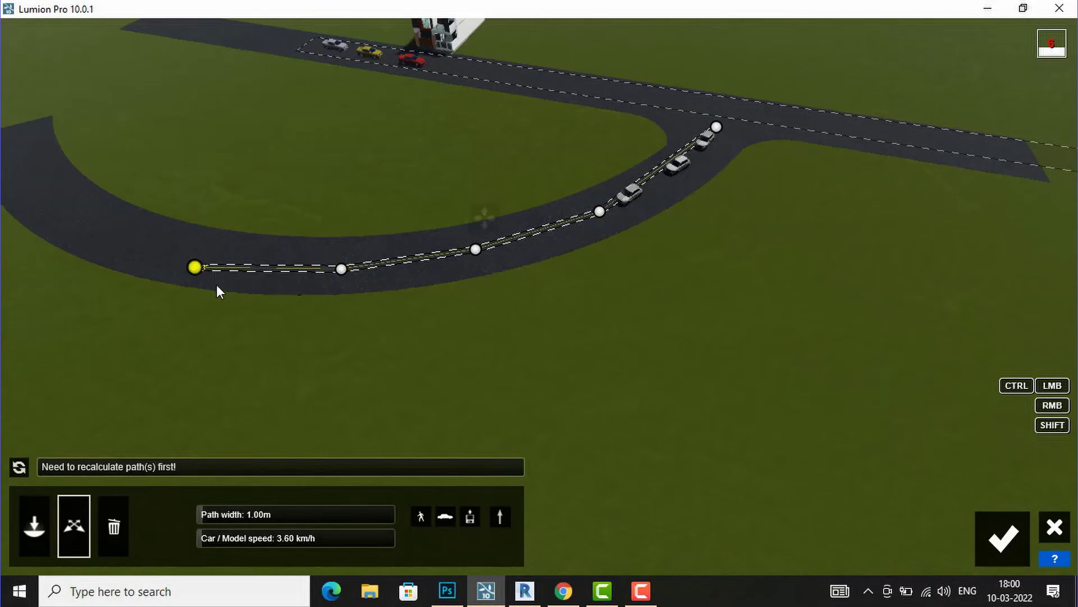
Drag the end node toward the road's end, deleting misplaced extra nodes
{"action": "right_click_drag", "start_coordinate": [296, 316], "coordinate": [217, 203]}
{"action": "left_click_drag", "start_coordinate": [208, 188], "coordinate": [143, 182]}
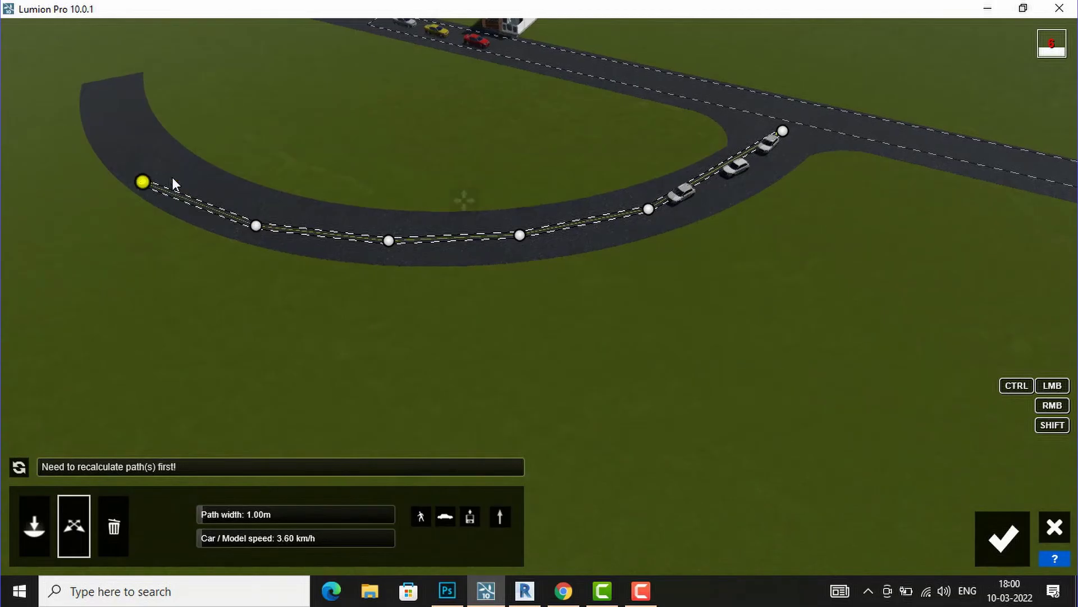
{"action": "left_click_drag", "start_coordinate": [139, 123], "coordinate": [108, 91]}
{"action": "right_click", "coordinate": [107, 91]}
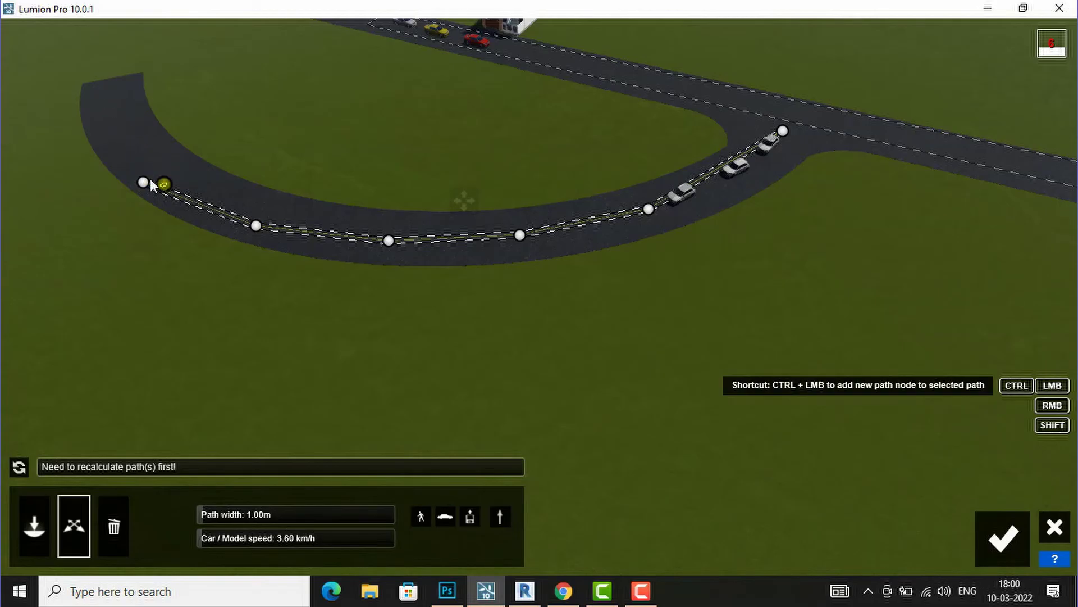
{"action": "left_click_drag", "start_coordinate": [122, 140], "coordinate": [109, 93], "text": "ctrl"}
{"action": "right_click", "coordinate": [109, 93]}
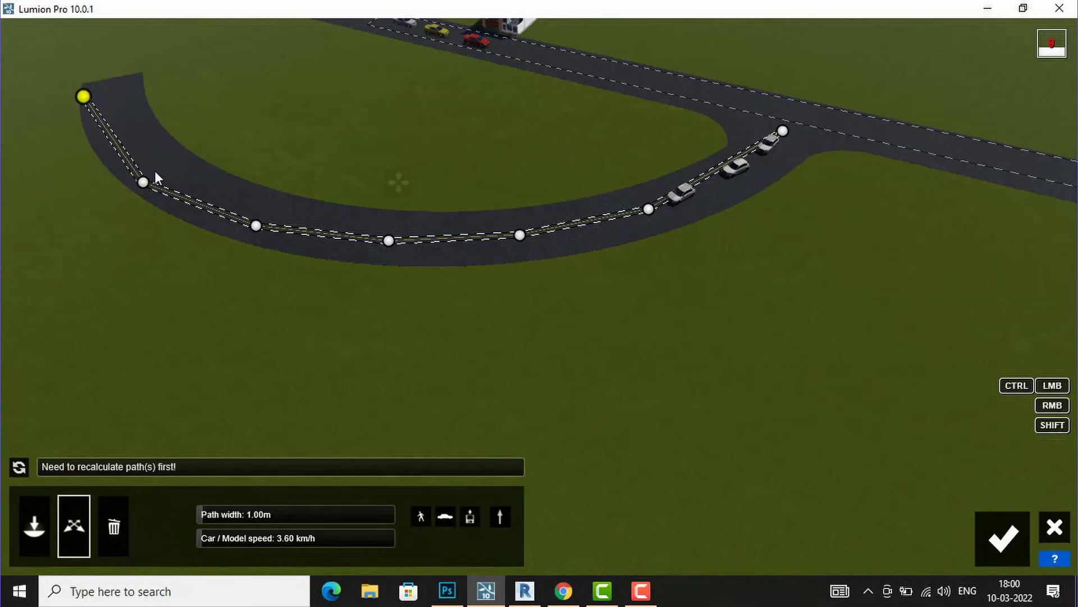
Nudge the corner, end and middle nodes onto the road and widen the path to 8.22 m
{"action": "left_click", "coordinate": [141, 182]}
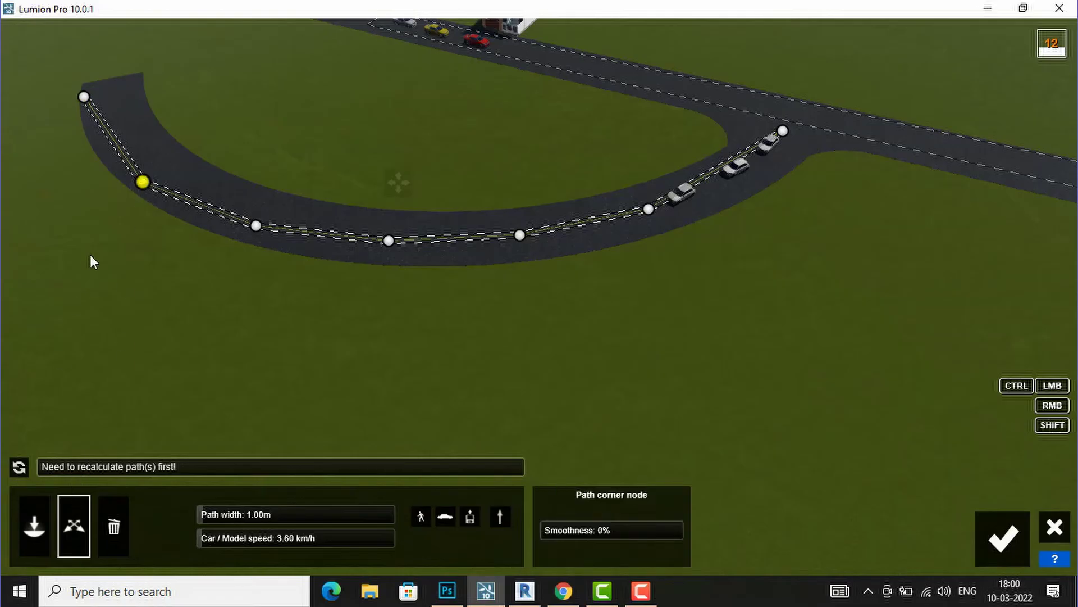
{"action": "left_click_drag", "start_coordinate": [142, 179], "coordinate": [159, 175]}
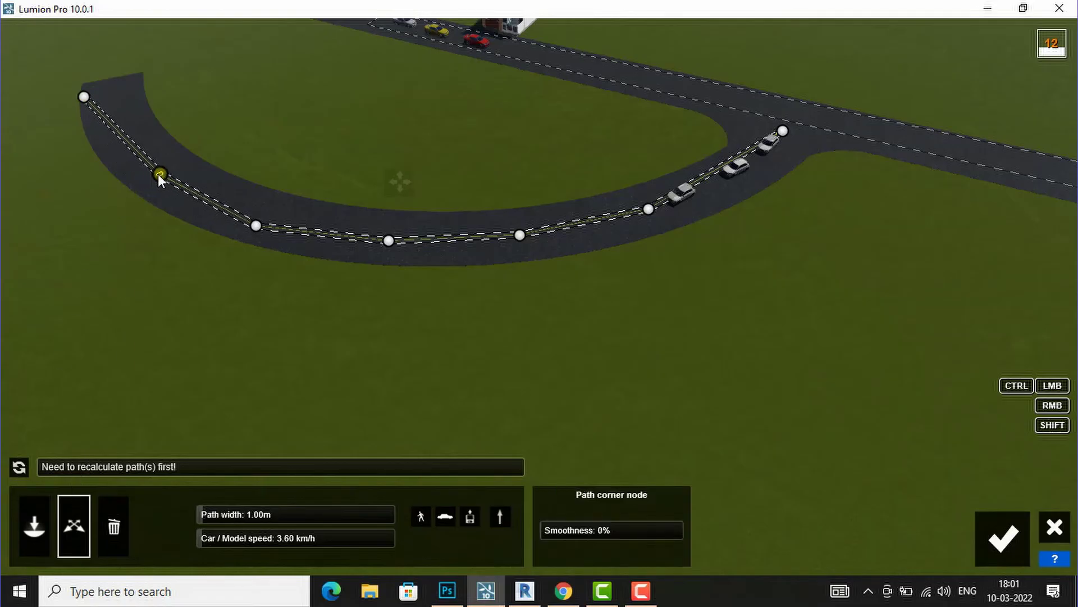
{"action": "left_click_drag", "start_coordinate": [84, 96], "coordinate": [108, 85]}
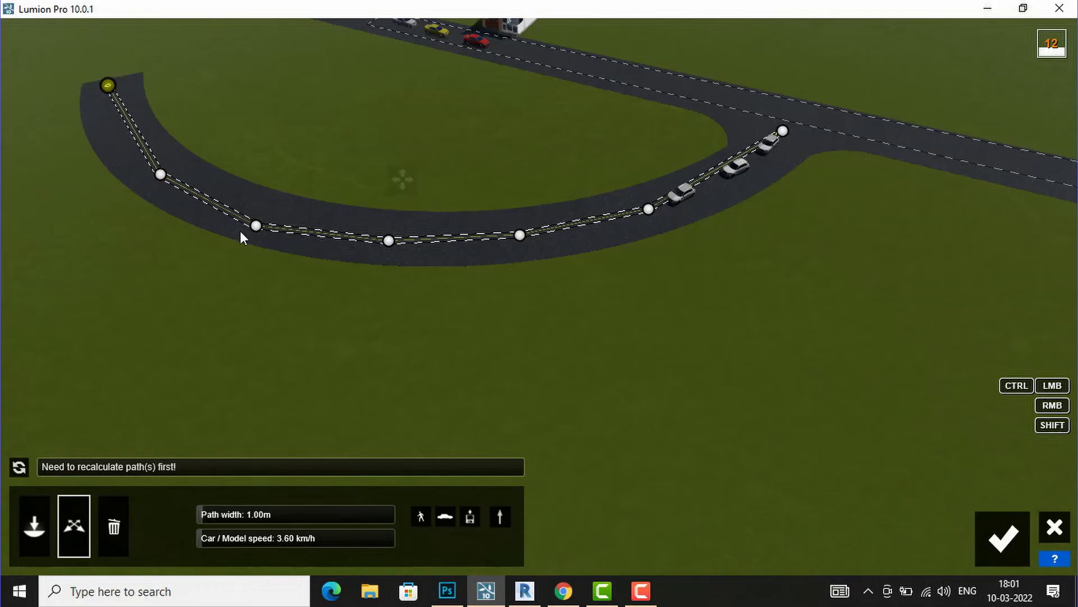
{"action": "left_click_drag", "start_coordinate": [256, 224], "coordinate": [266, 217]}
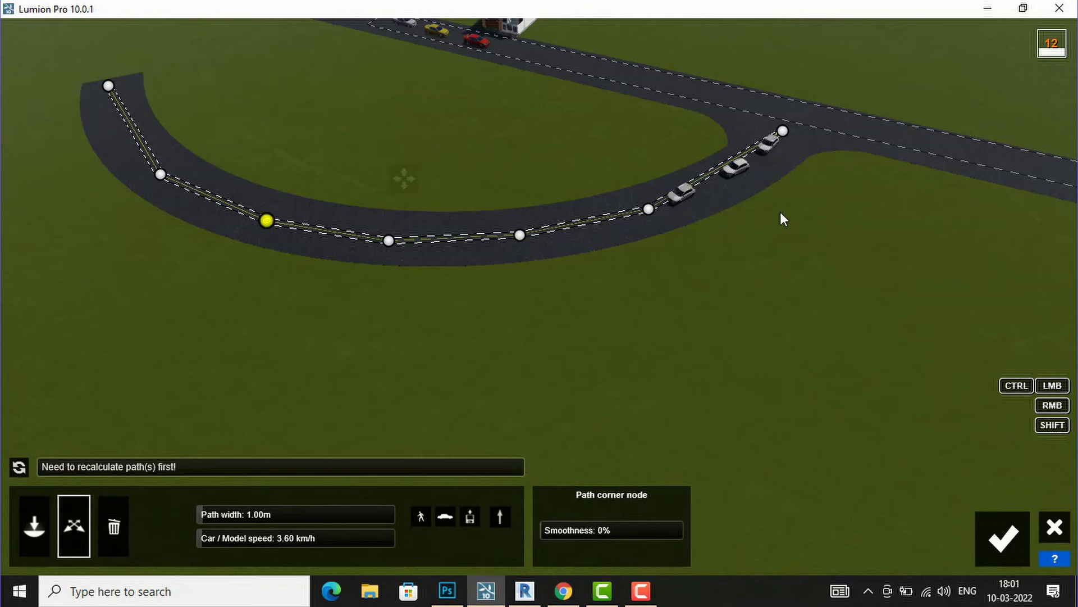
{"action": "left_click_drag", "start_coordinate": [214, 510], "coordinate": [278, 514]}
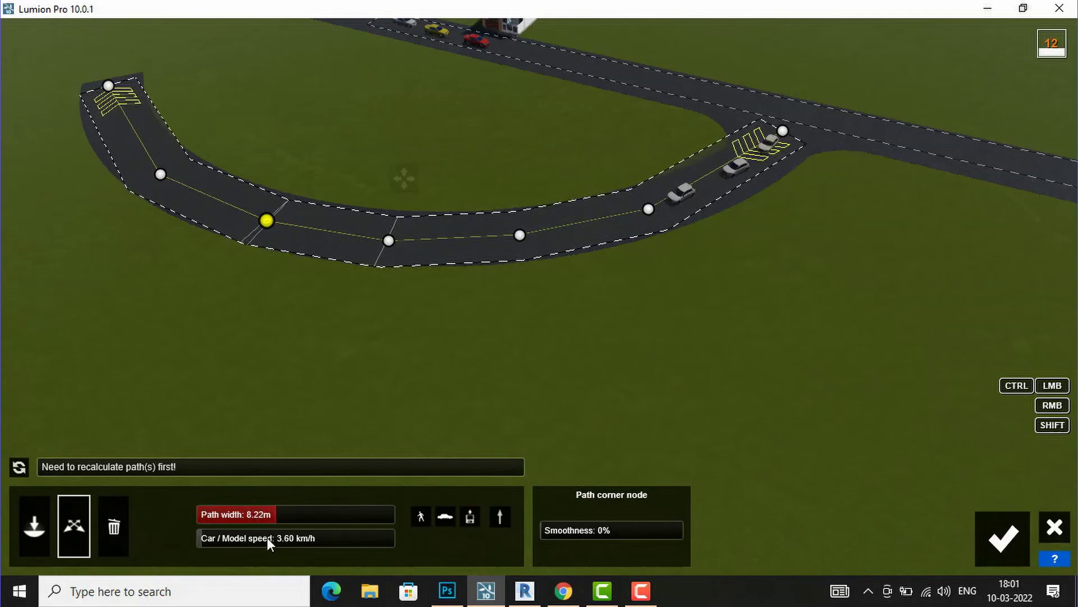
Raise the branch path's car speed to 29.96 km/h and select the junction and bend nodes
{"action": "left_click_drag", "start_coordinate": [214, 539], "coordinate": [240, 534]}
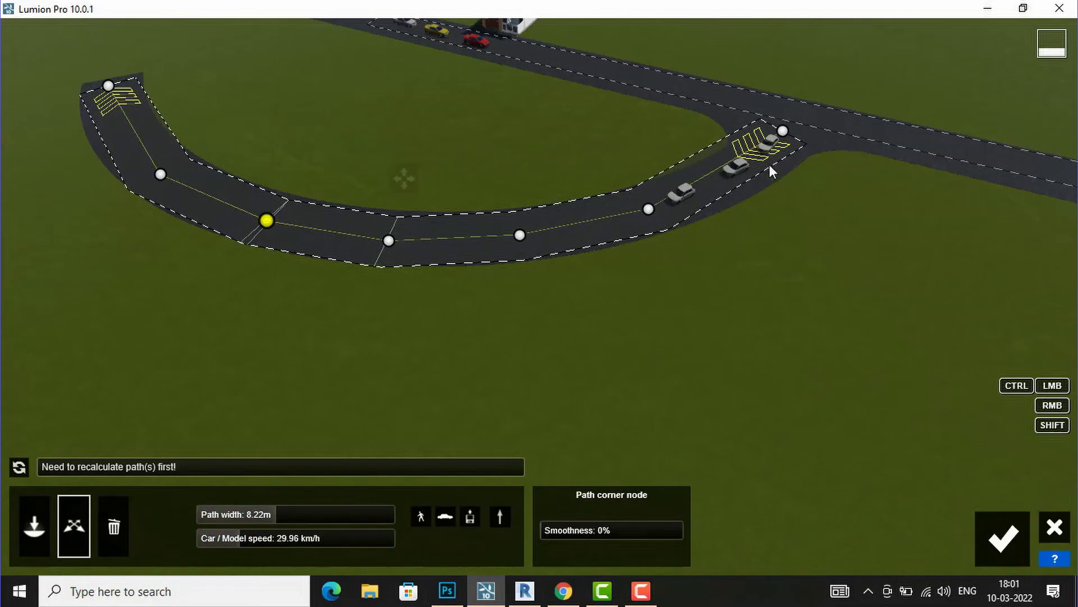
{"action": "left_click", "coordinate": [784, 132]}
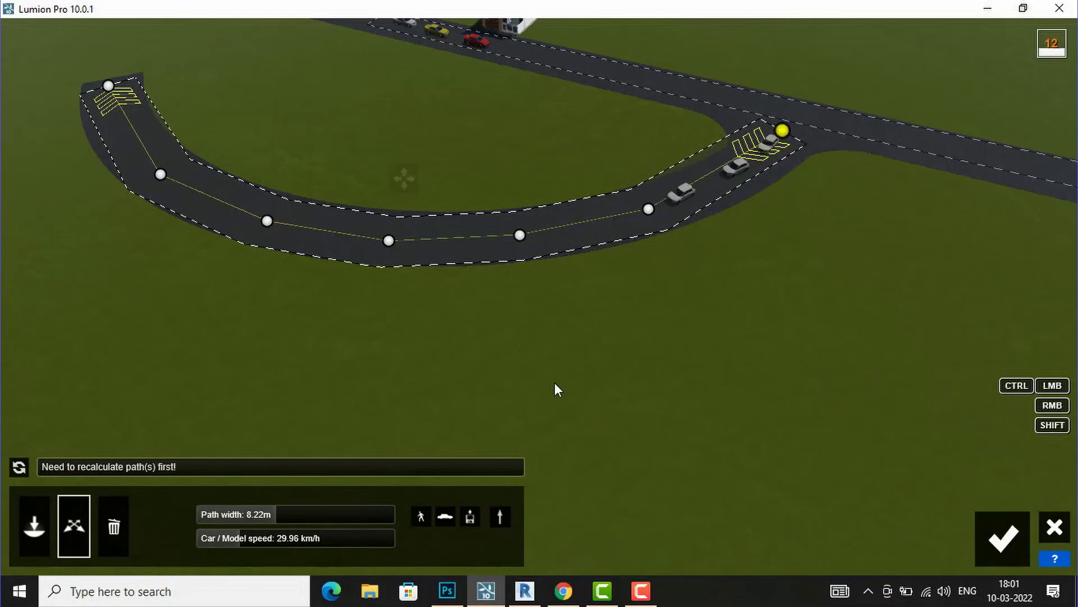
{"action": "left_click", "coordinate": [649, 210]}
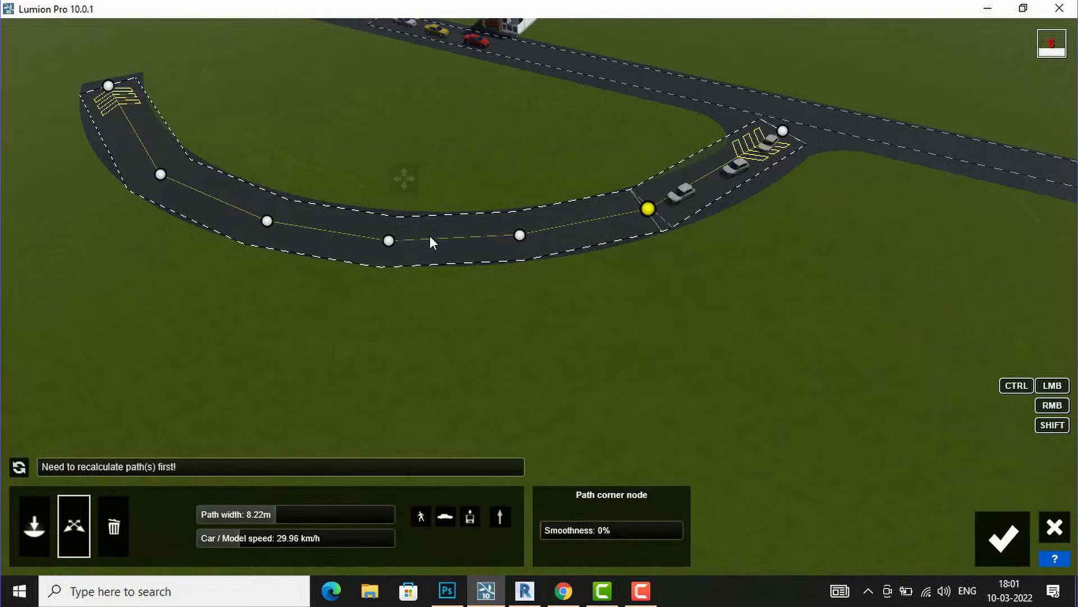
Set Smoothness to 100% on each bend node of the curved-branch path
{"action": "left_click_drag", "start_coordinate": [548, 533], "coordinate": [783, 535]}
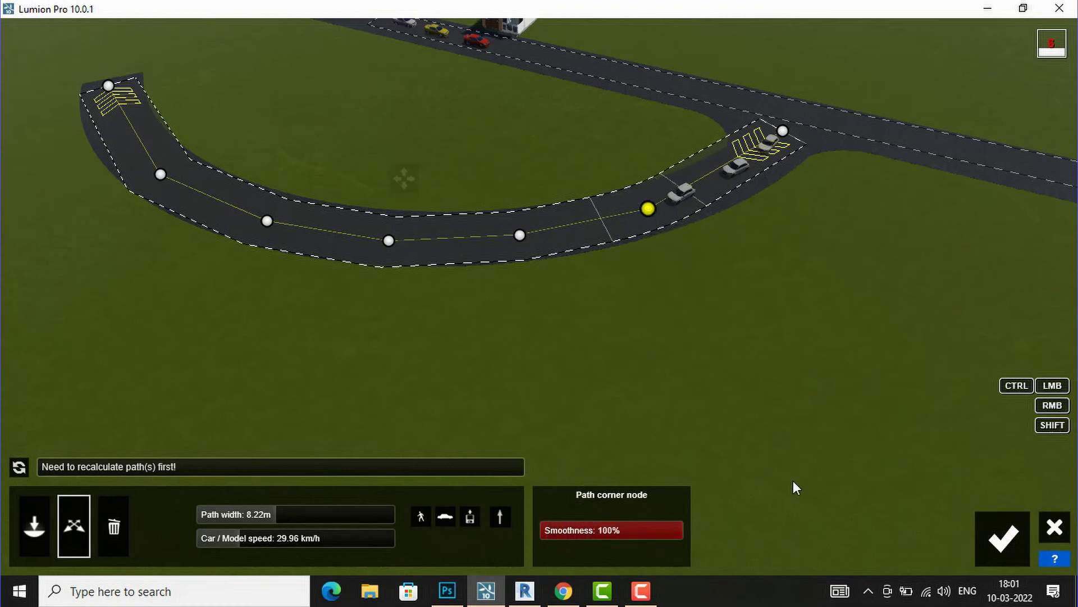
{"action": "left_click", "coordinate": [523, 237]}
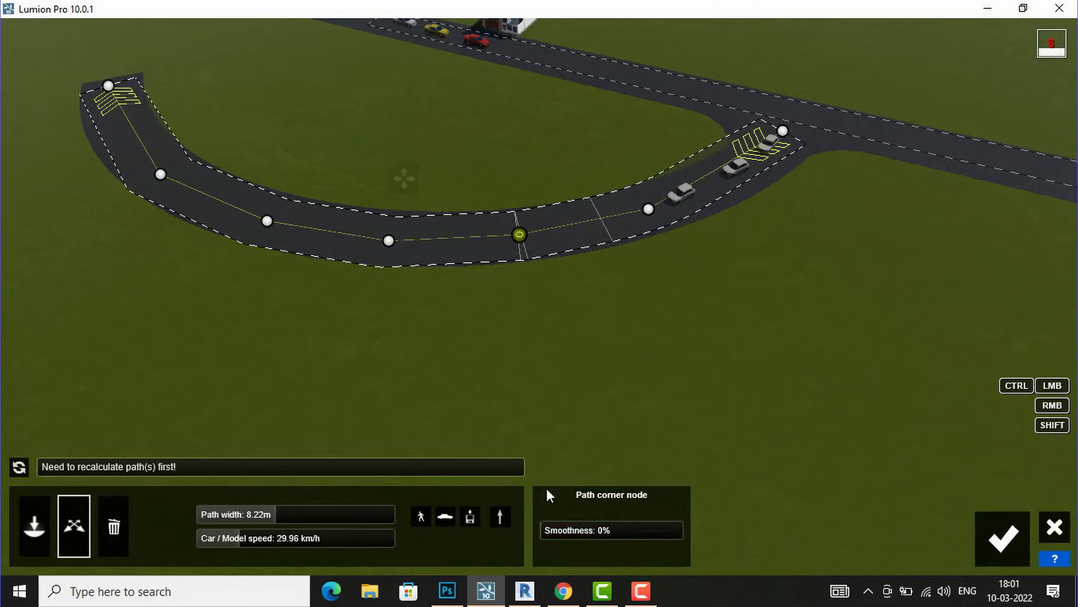
{"action": "left_click_drag", "start_coordinate": [551, 531], "coordinate": [769, 517]}
{"action": "left_click", "coordinate": [389, 239]}
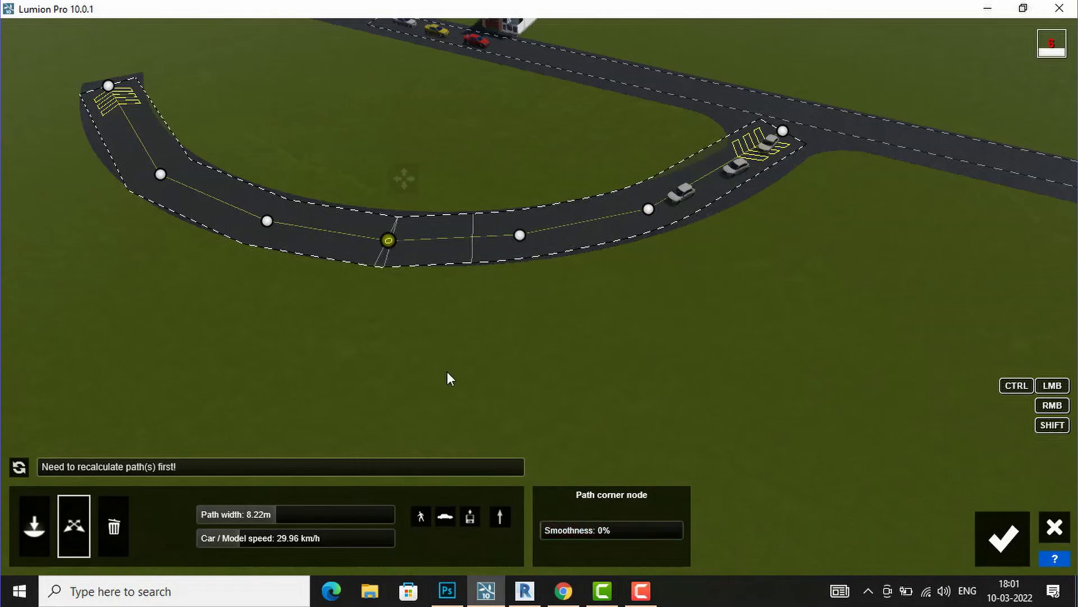
{"action": "left_click_drag", "start_coordinate": [662, 537], "coordinate": [328, 251]}
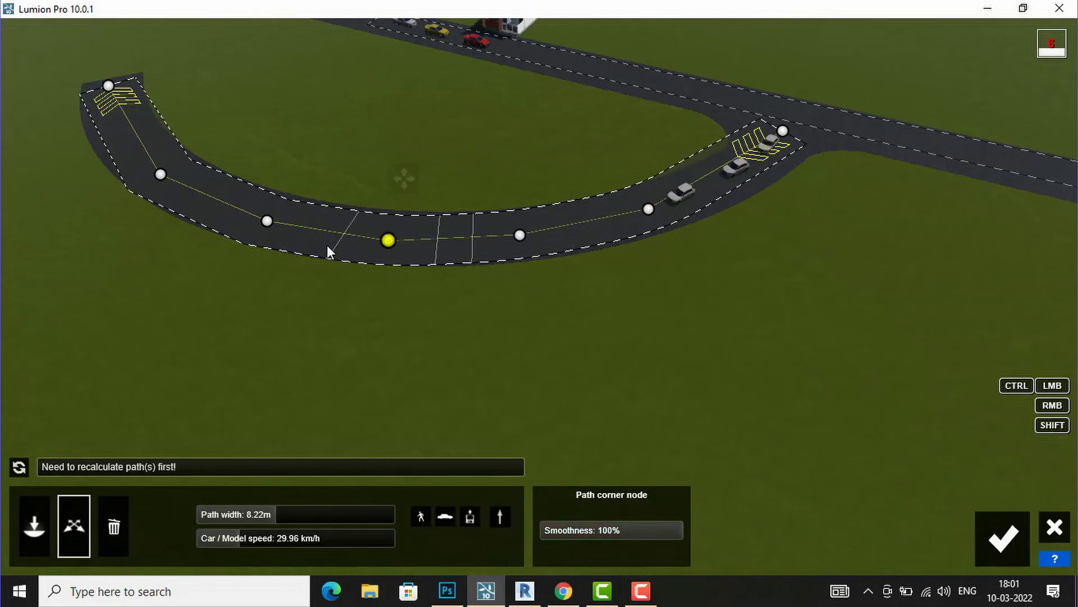
{"action": "left_click", "coordinate": [270, 220]}
{"action": "left_click_drag", "start_coordinate": [567, 530], "coordinate": [736, 523]}
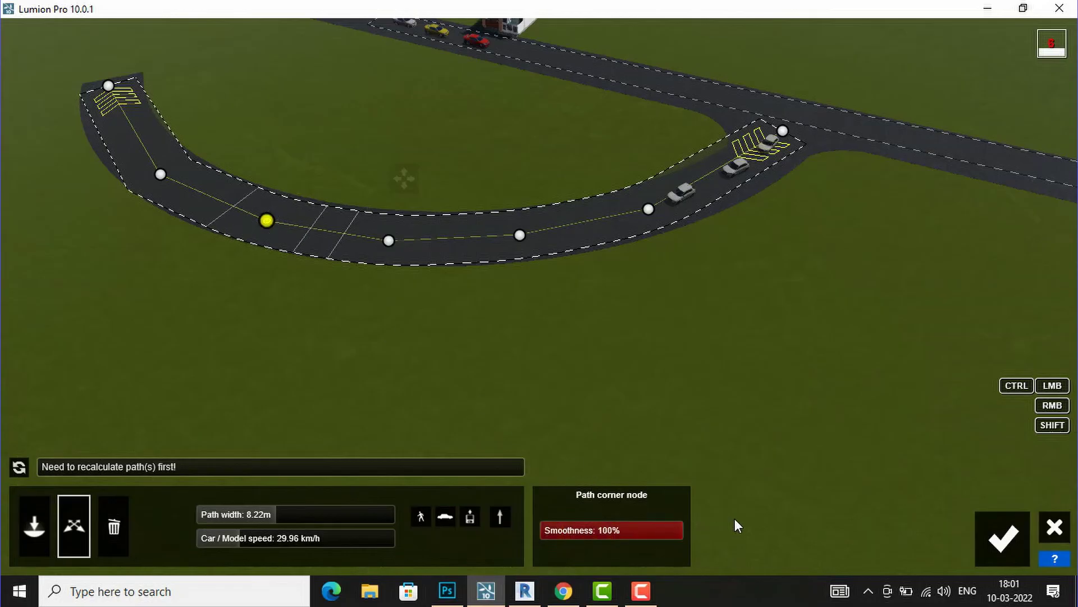
{"action": "left_click", "coordinate": [160, 174]}
{"action": "left_click_drag", "start_coordinate": [563, 527], "coordinate": [709, 538]}
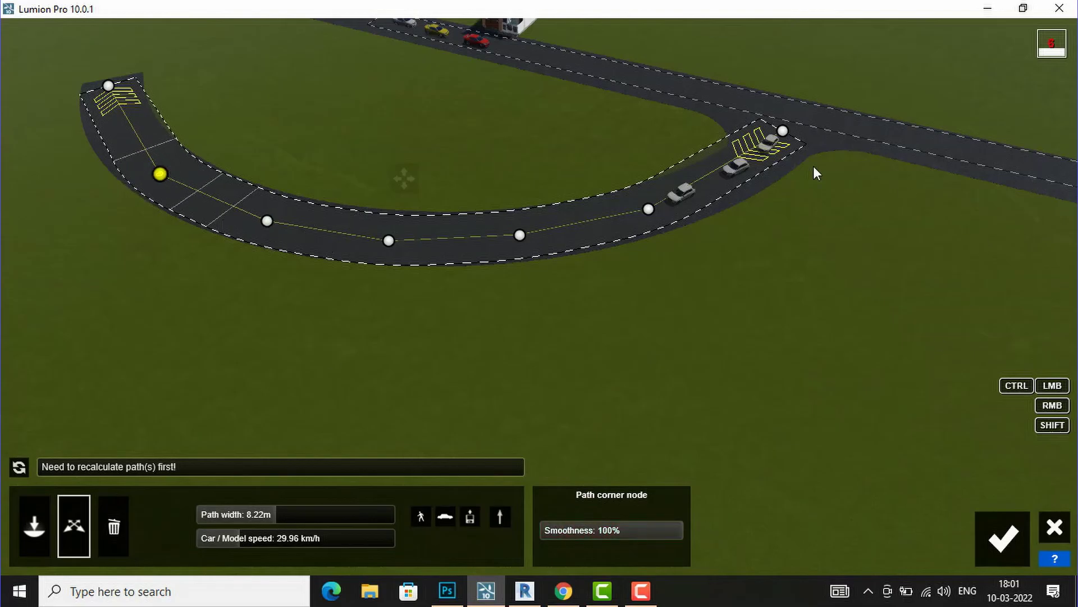
Confirm the path edit, then frame the curved branch in Clip 1 and add a camera keyframe
{"action": "left_click", "coordinate": [1007, 547]}
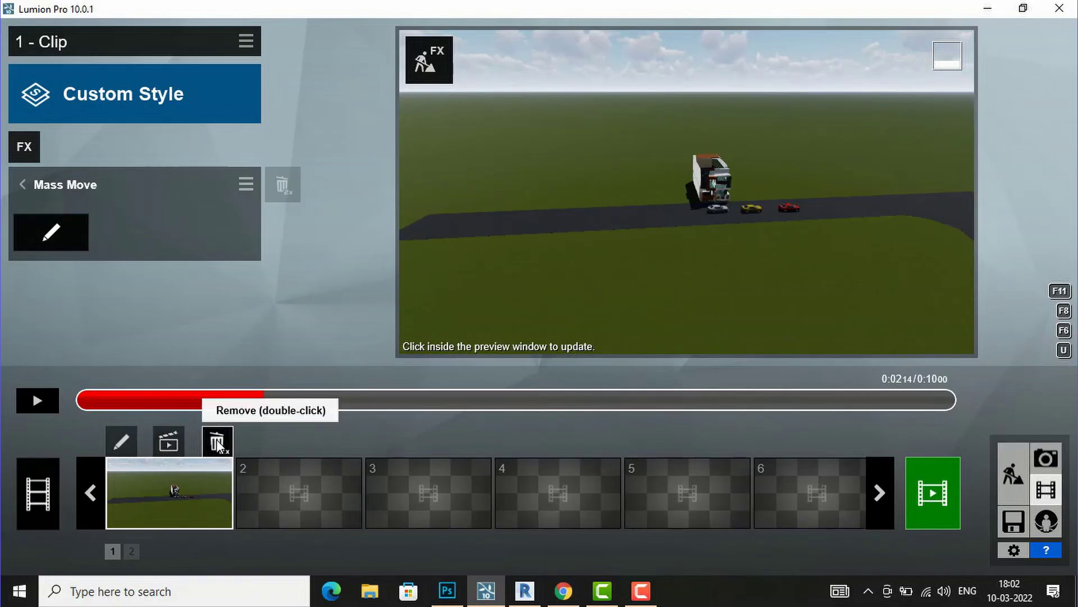
{"action": "left_click", "coordinate": [129, 444]}
{"action": "mouse_move", "coordinate": [402, 312]}
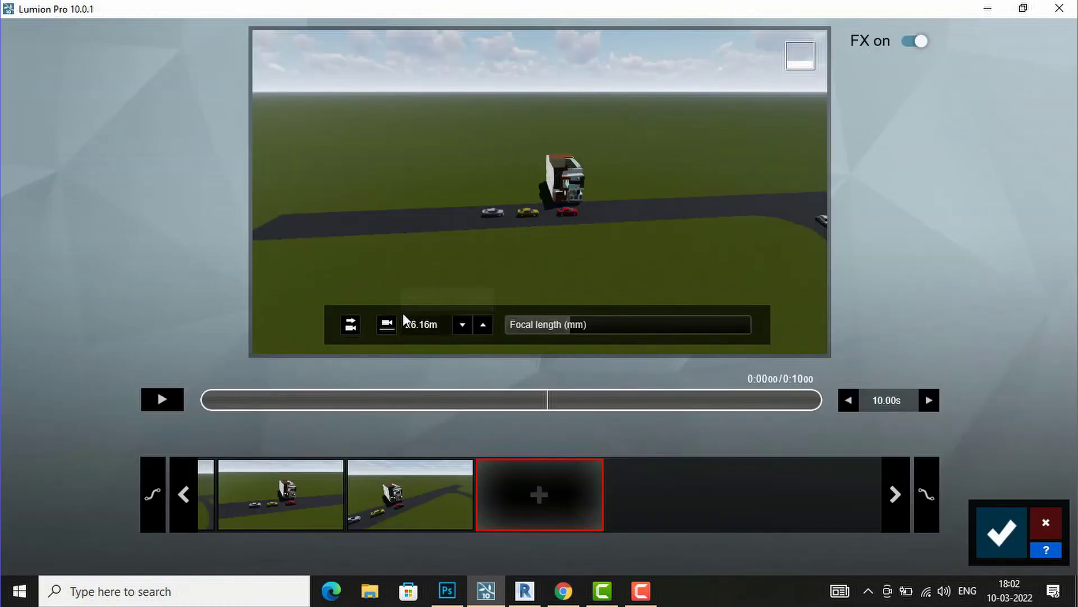
{"action": "key", "text": "d"}
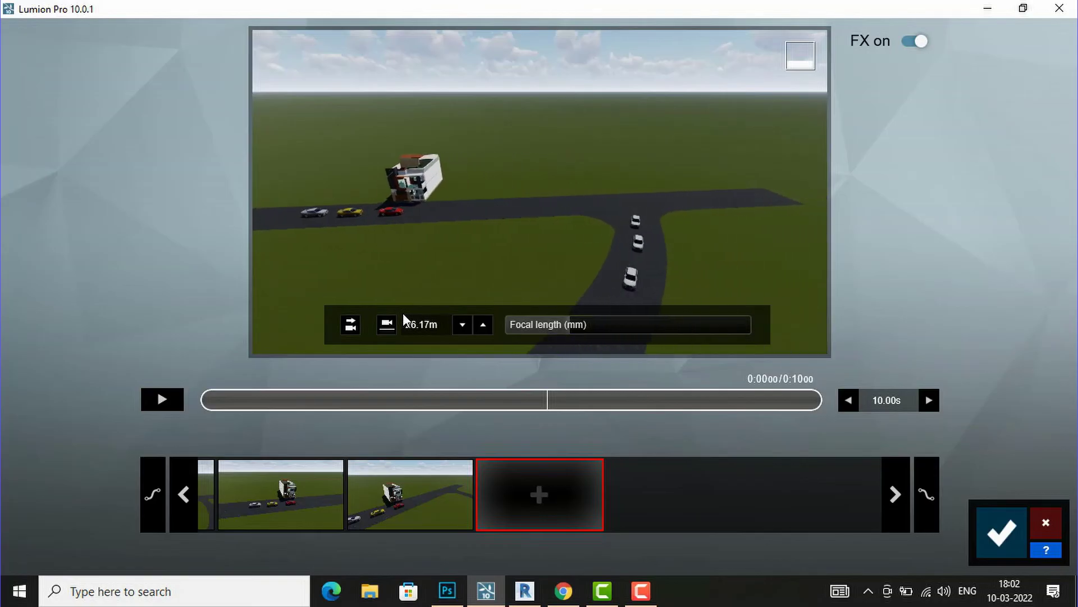
{"action": "right_click_drag", "start_coordinate": [635, 214], "coordinate": [704, 205]}
{"action": "key", "text": "a"}
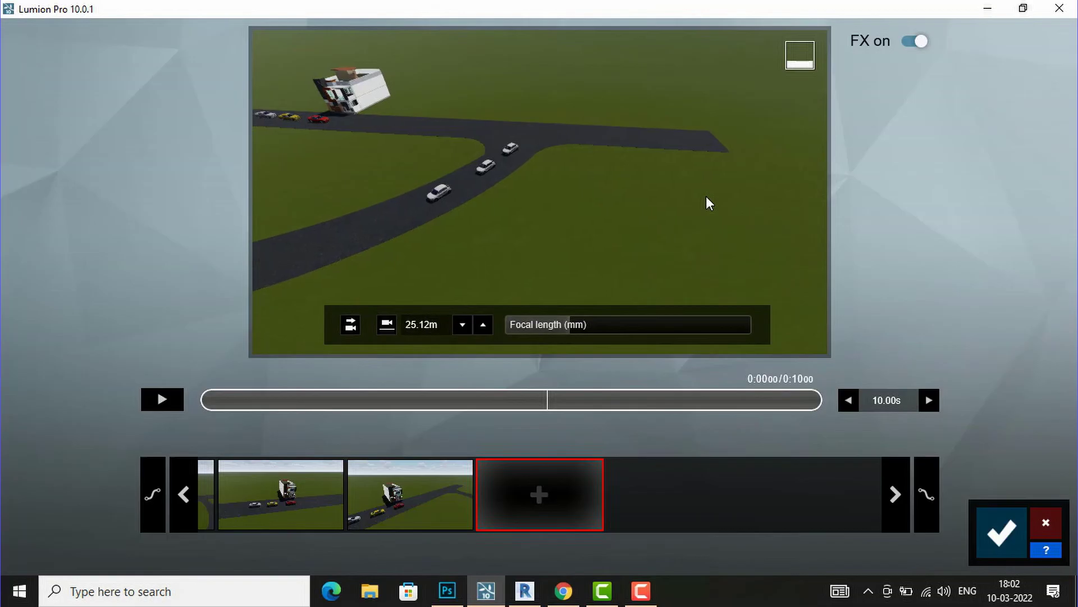
{"action": "left_click", "coordinate": [551, 485]}
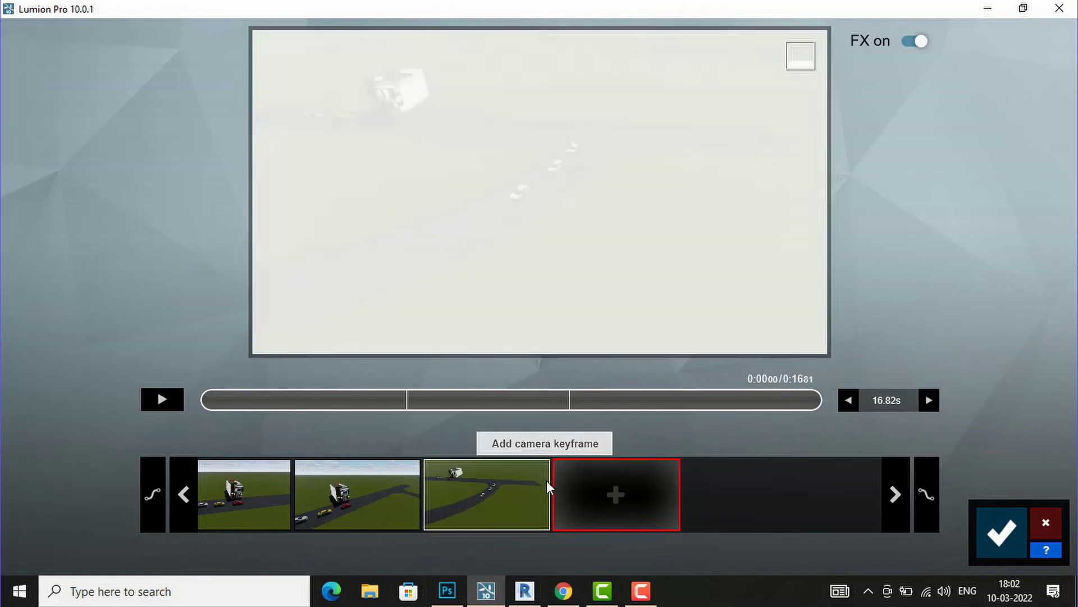
Add two more keyframes tilted down over the branch and save the 25.62 s clip
{"action": "right_click_drag", "start_coordinate": [610, 147], "coordinate": [677, 278]}
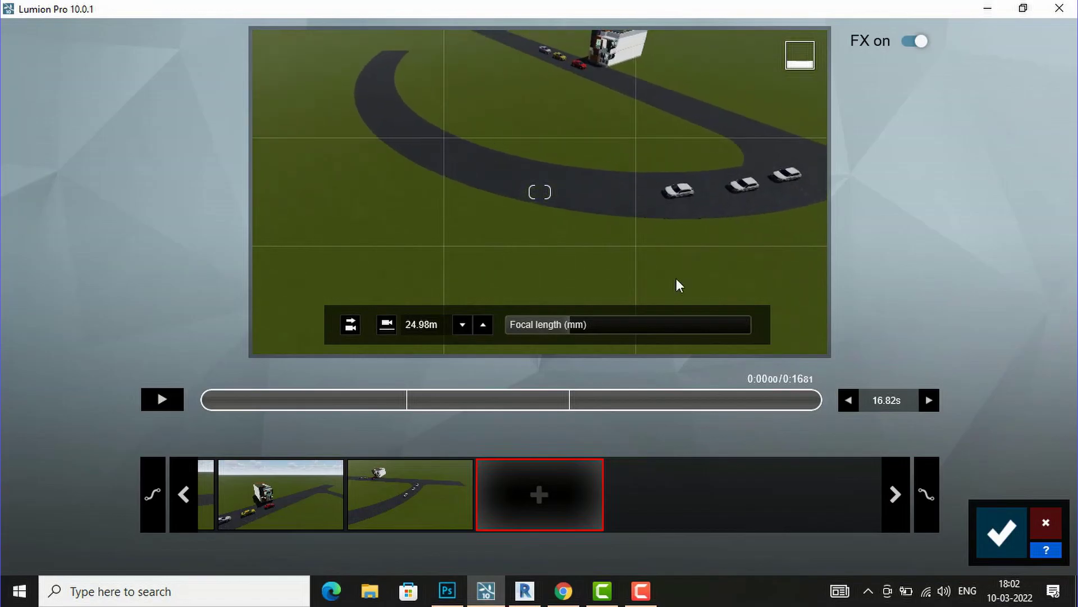
{"action": "left_click", "coordinate": [540, 488]}
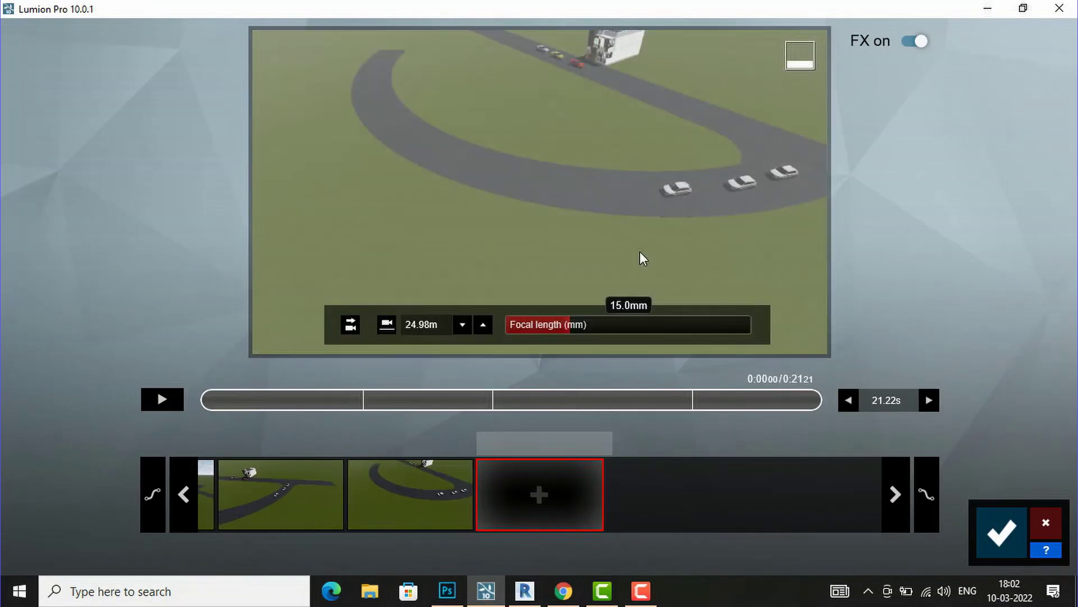
{"action": "left_click", "coordinate": [569, 492]}
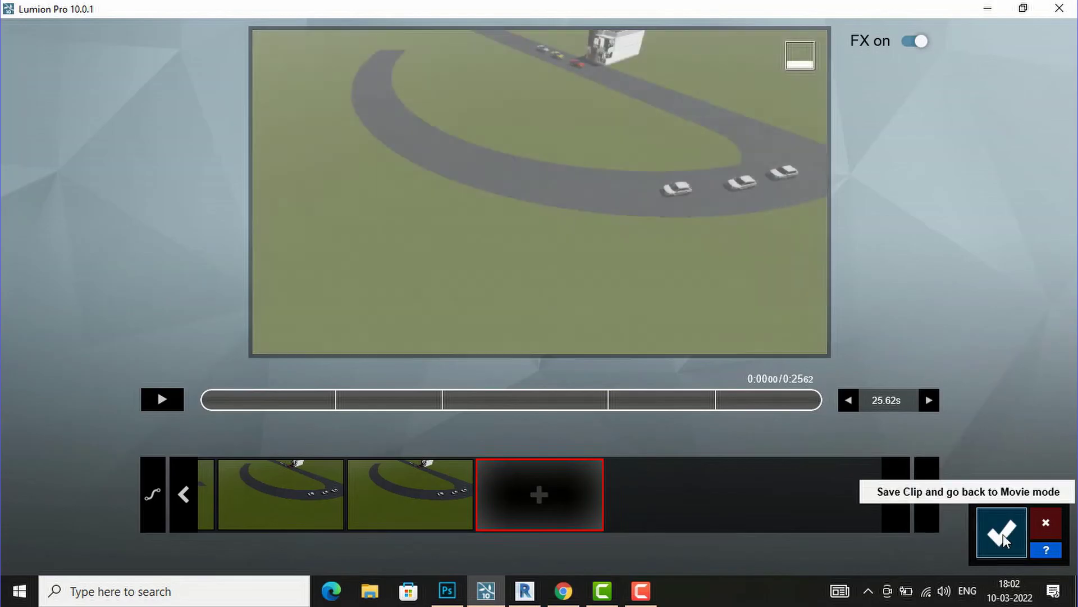
{"action": "left_click", "coordinate": [1002, 532]}
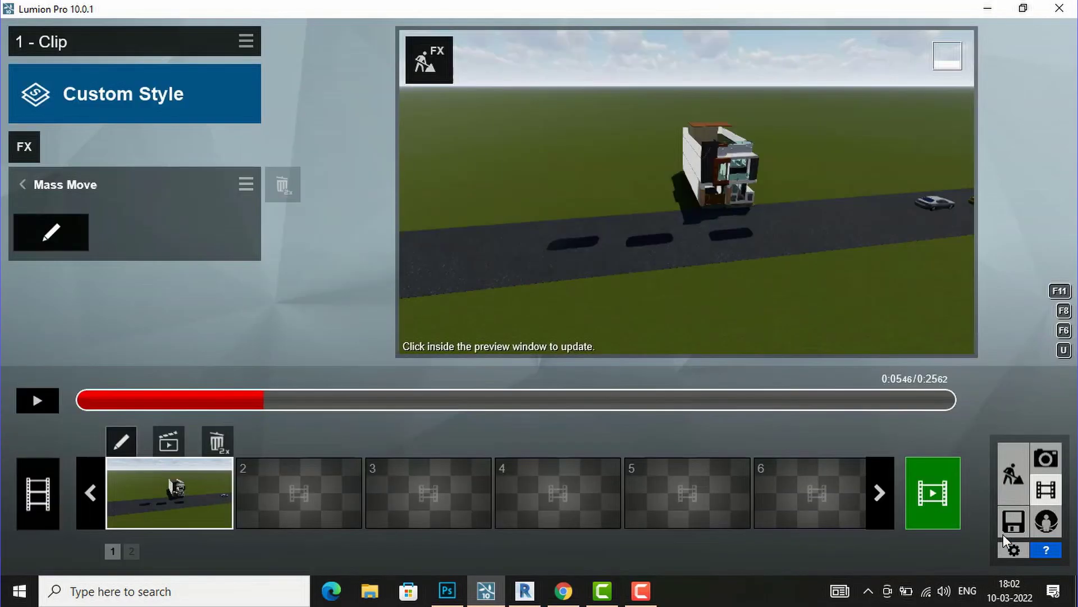
{"action": "left_click", "coordinate": [33, 404]}
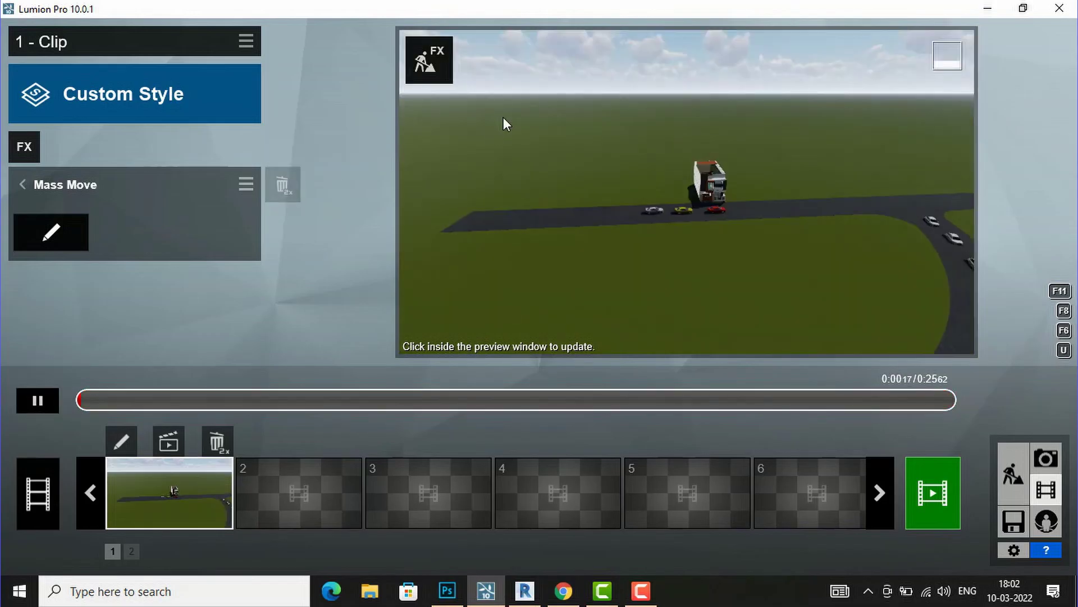
{"action": "left_click", "coordinate": [46, 400]}
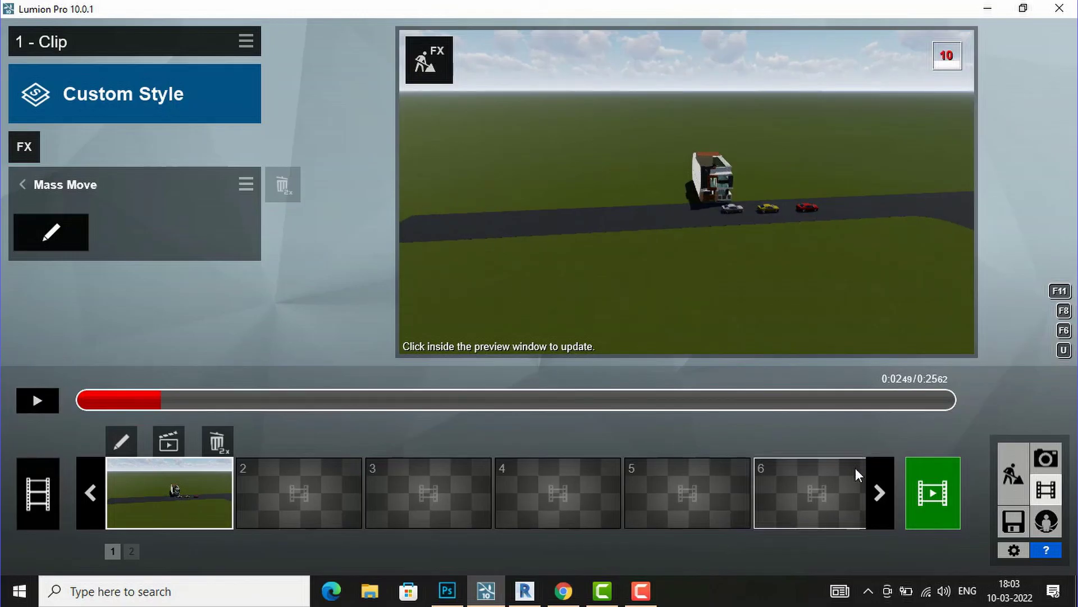
Render the clip at Small 640x360 as an MP4 named 'car' on the Desktop
{"action": "left_click", "coordinate": [934, 494]}
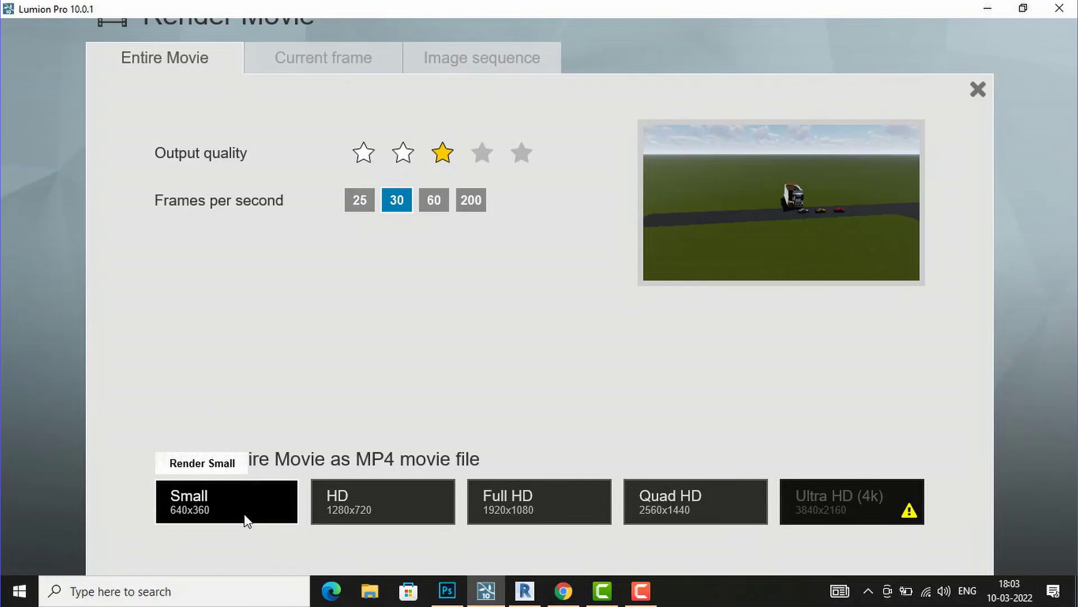
{"action": "left_click", "coordinate": [338, 516]}
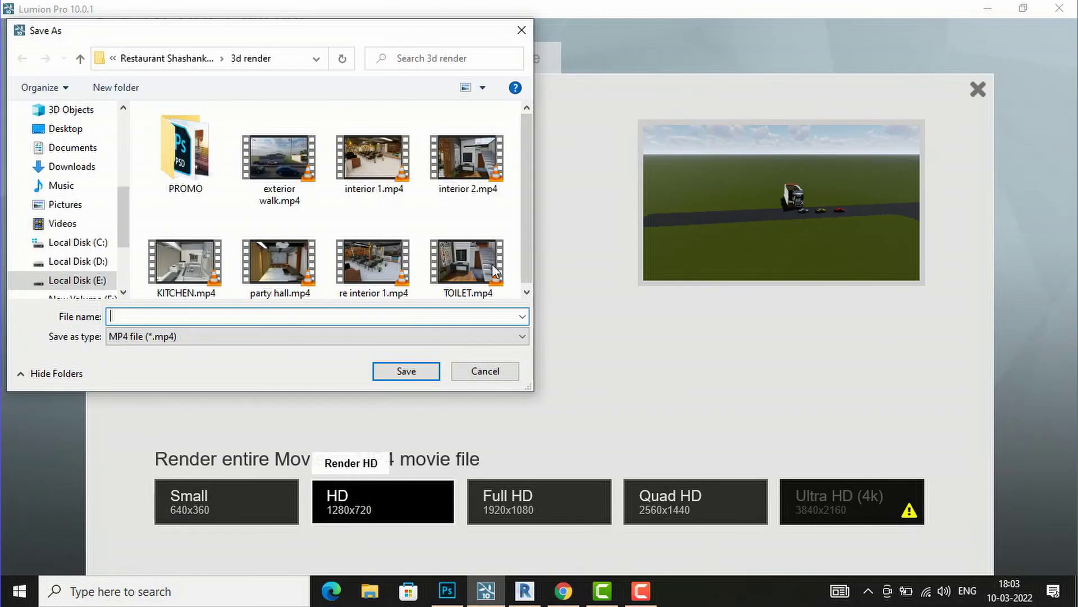
{"action": "left_click", "coordinate": [513, 29]}
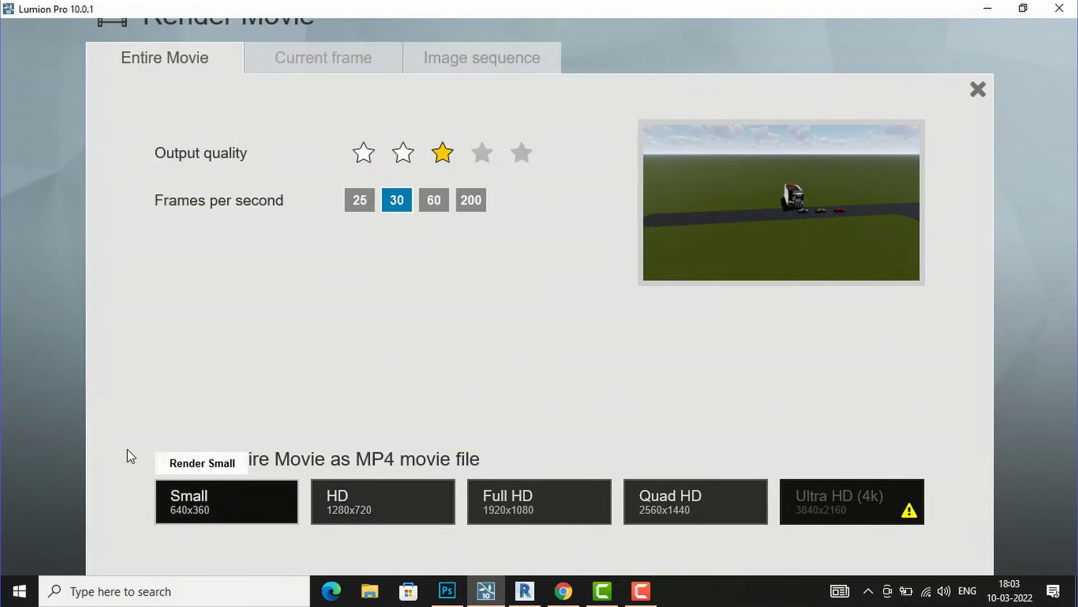
{"action": "left_click", "coordinate": [183, 501]}
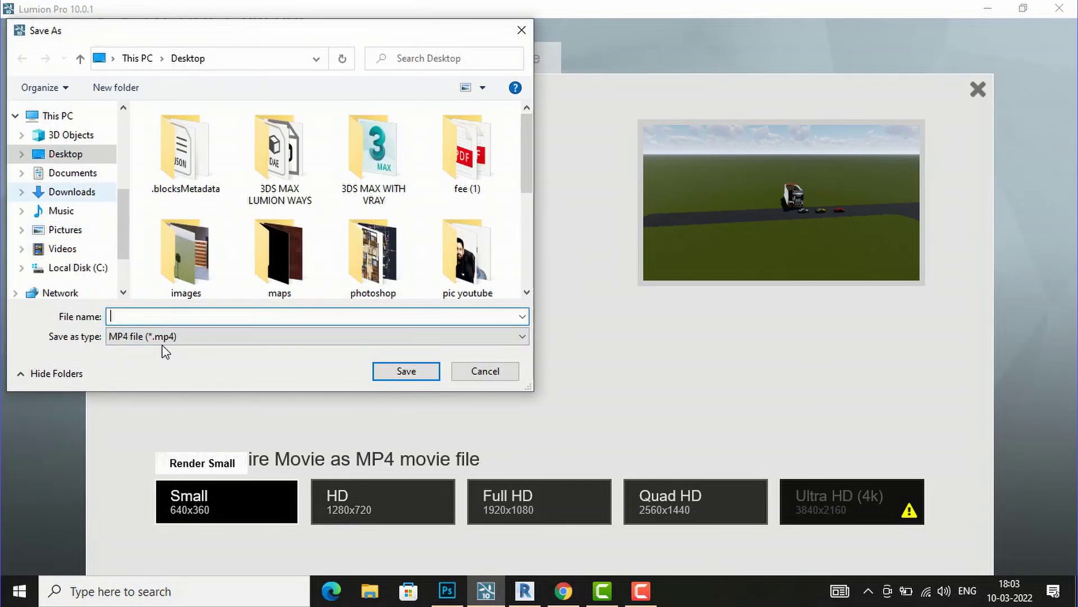
{"action": "type", "text": "car"}
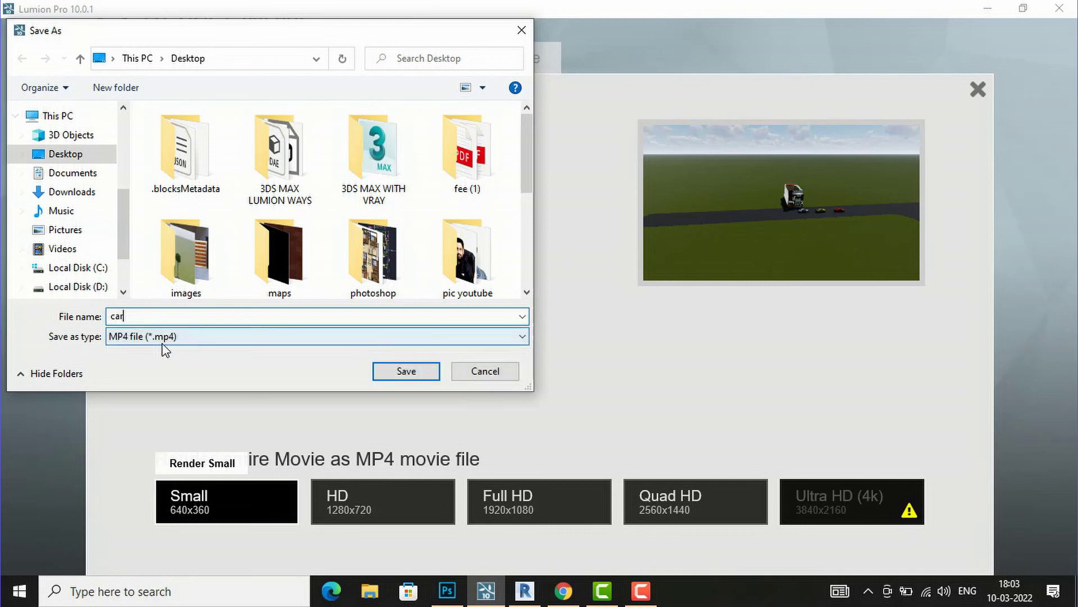
{"action": "left_click", "coordinate": [405, 371]}
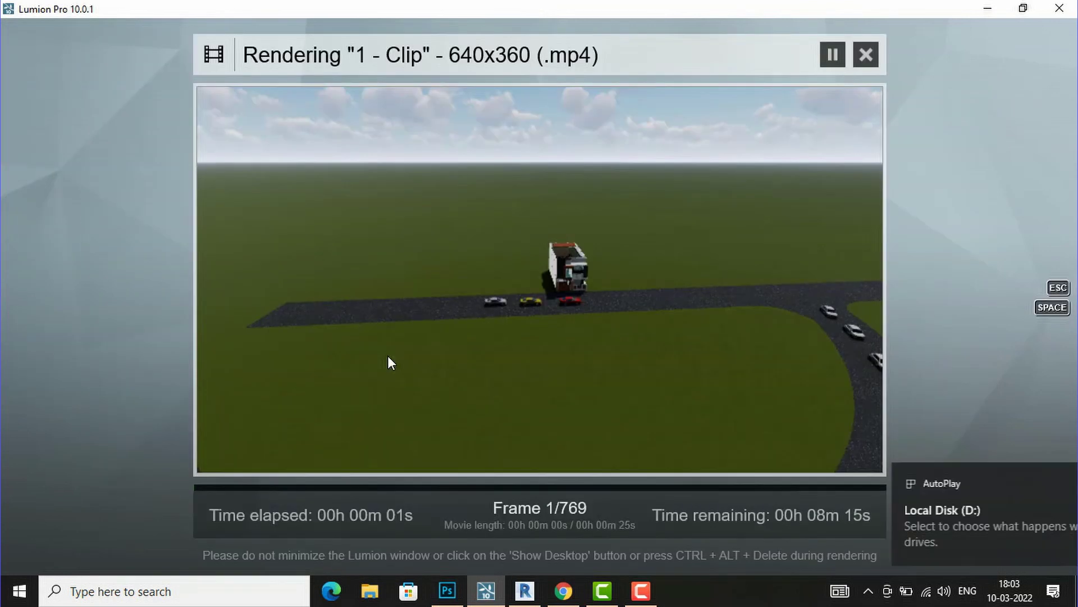